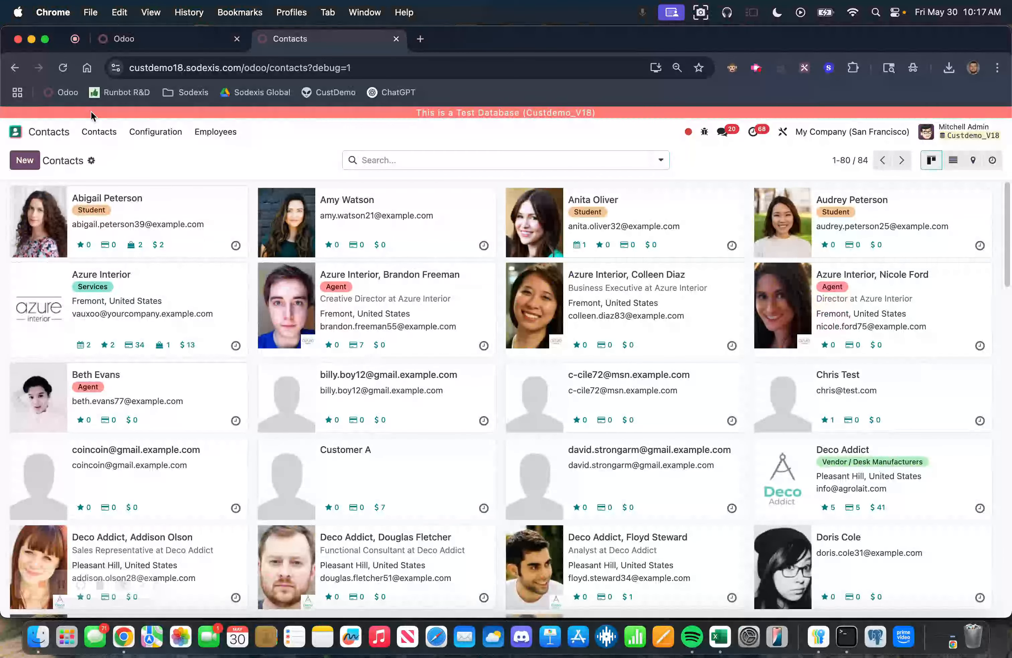
# Step: Open the Sales app's customer list
pyautogui.click(15, 132)
pyautogui.click(387, 339)
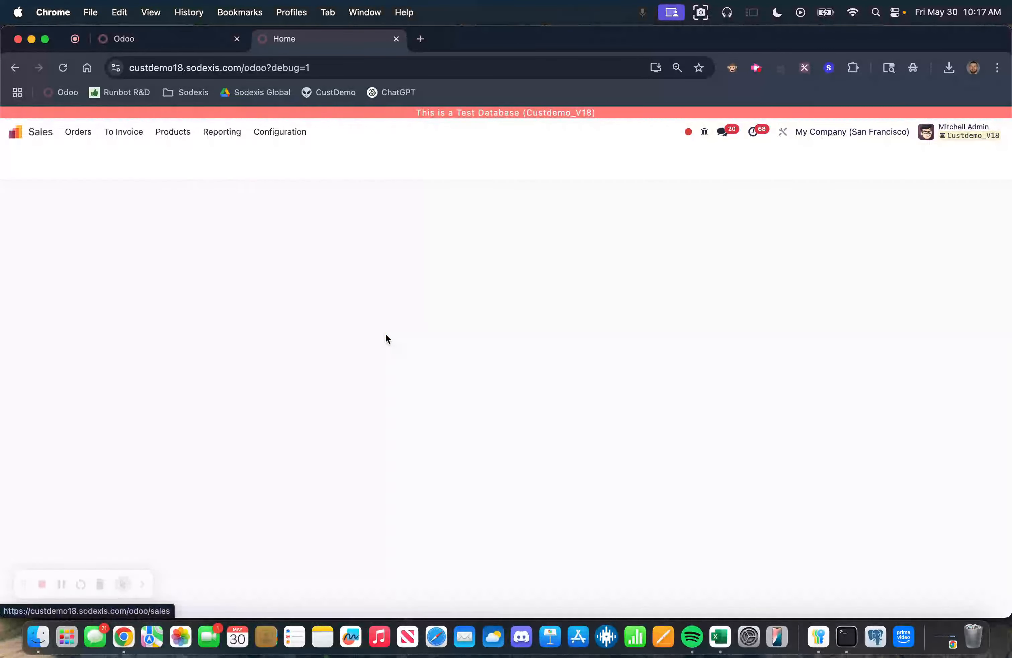
pyautogui.click(79, 131)
pyautogui.click(101, 206)
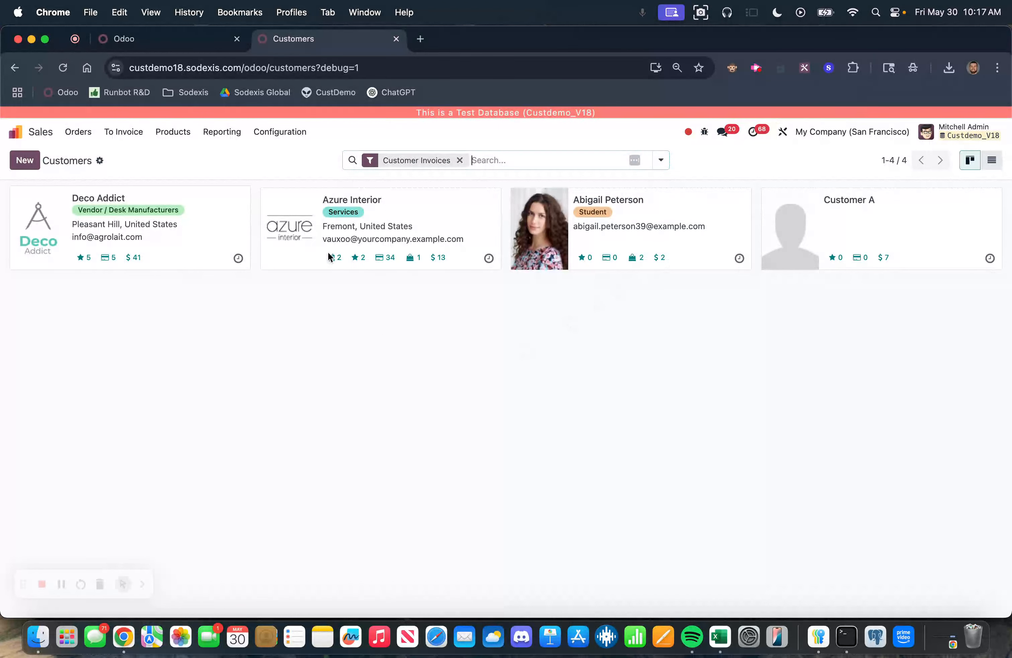
# Step: Open the Purchase vendors list, remove the Vendor Bills filter and browse all listed contacts
pyautogui.click(15, 131)
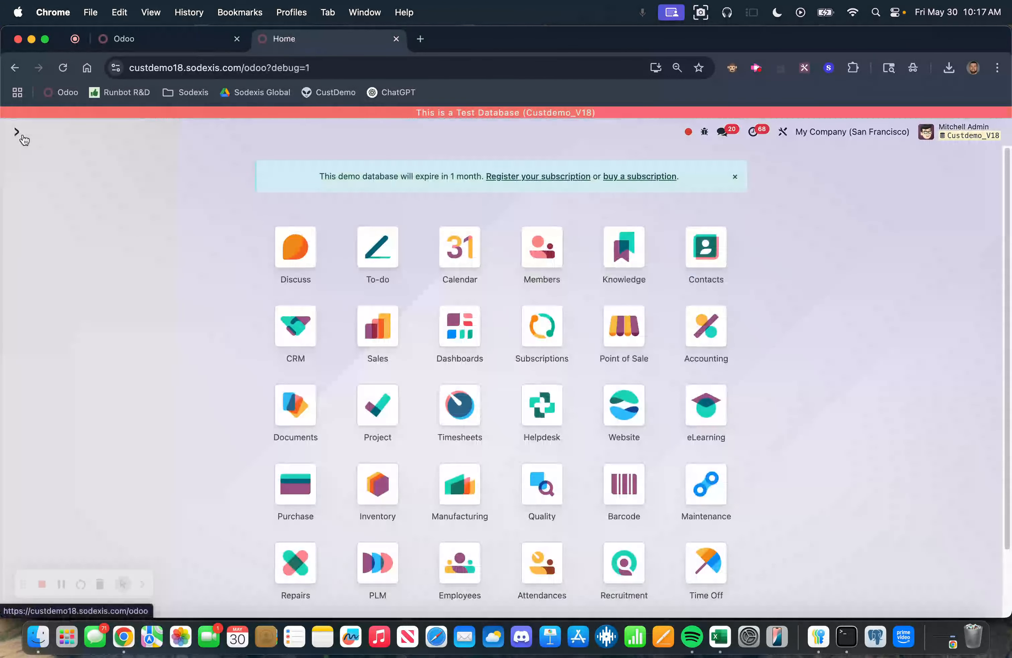
pyautogui.click(301, 482)
pyautogui.click(96, 132)
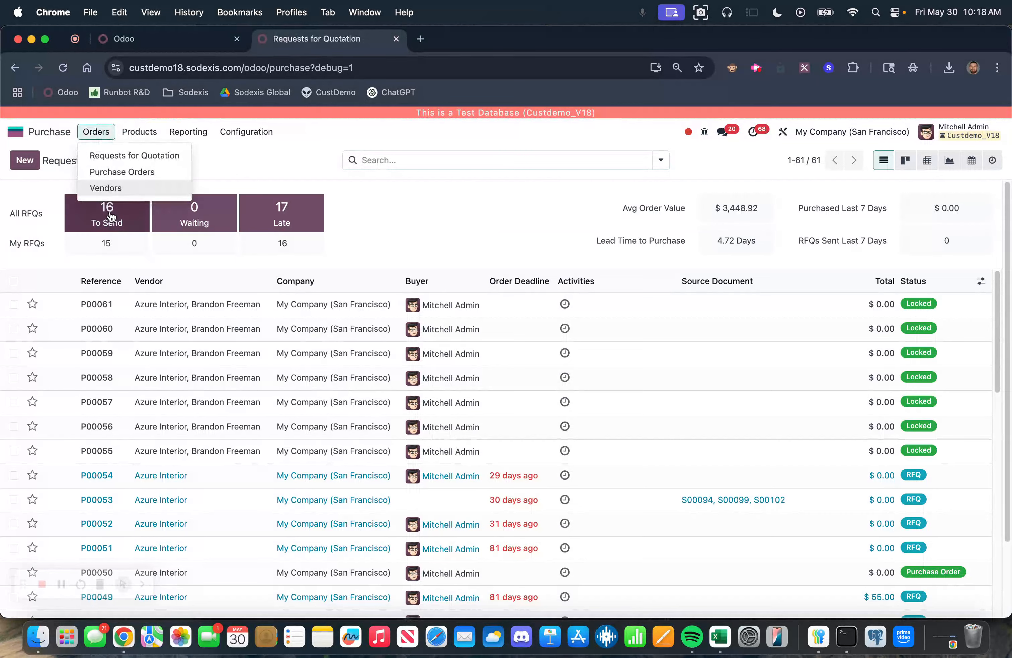
pyautogui.click(107, 188)
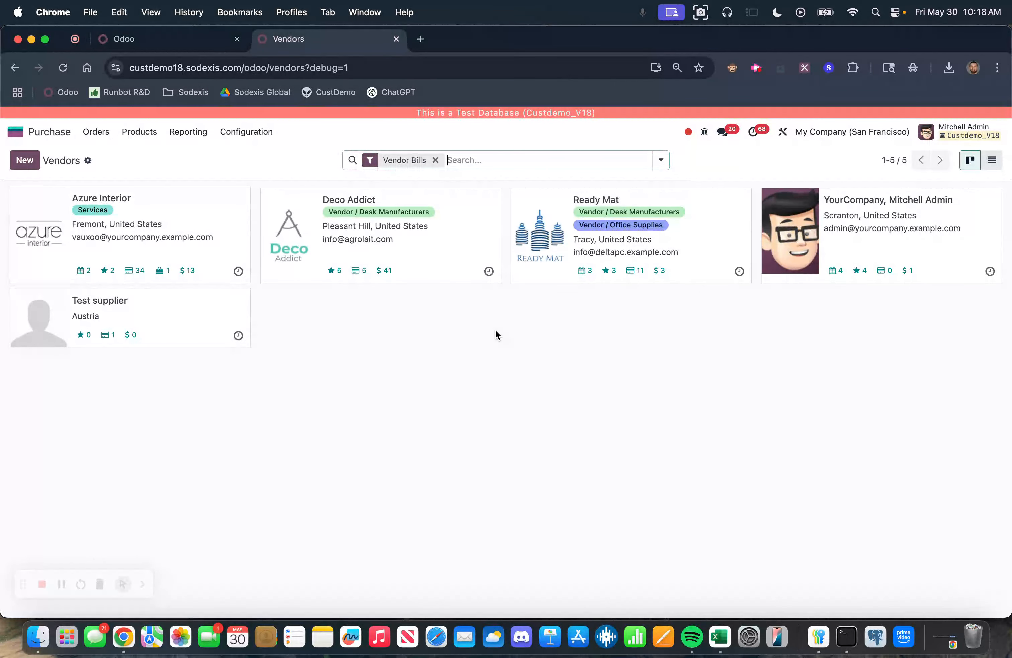
pyautogui.click(435, 160)
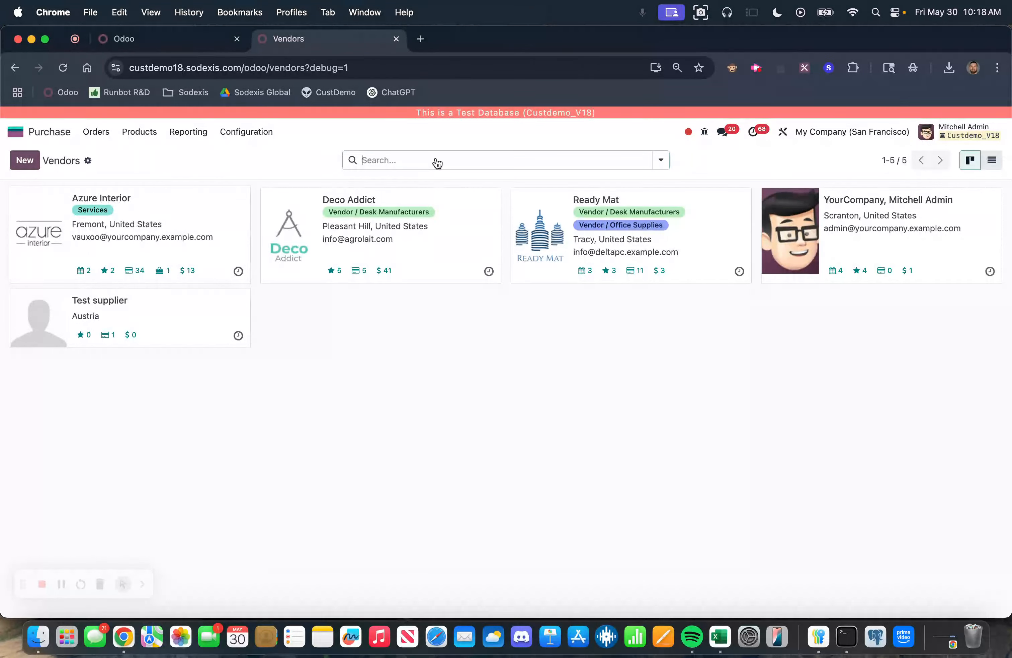
pyautogui.scroll(-15, 463, 363)
pyautogui.scroll(-5, 463, 369)
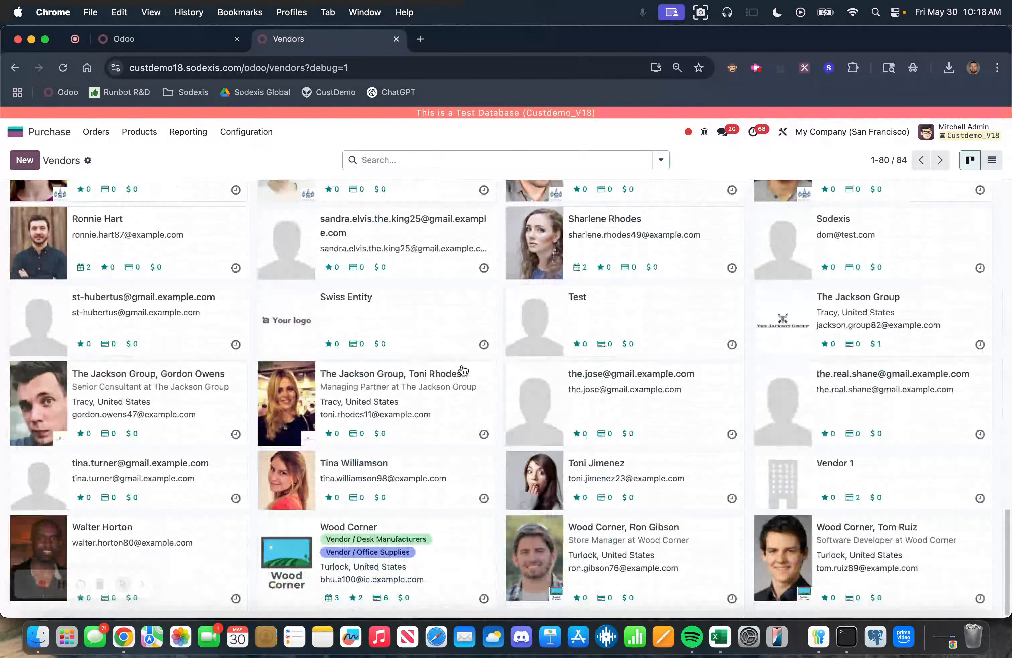
pyautogui.scroll(15, 462, 369)
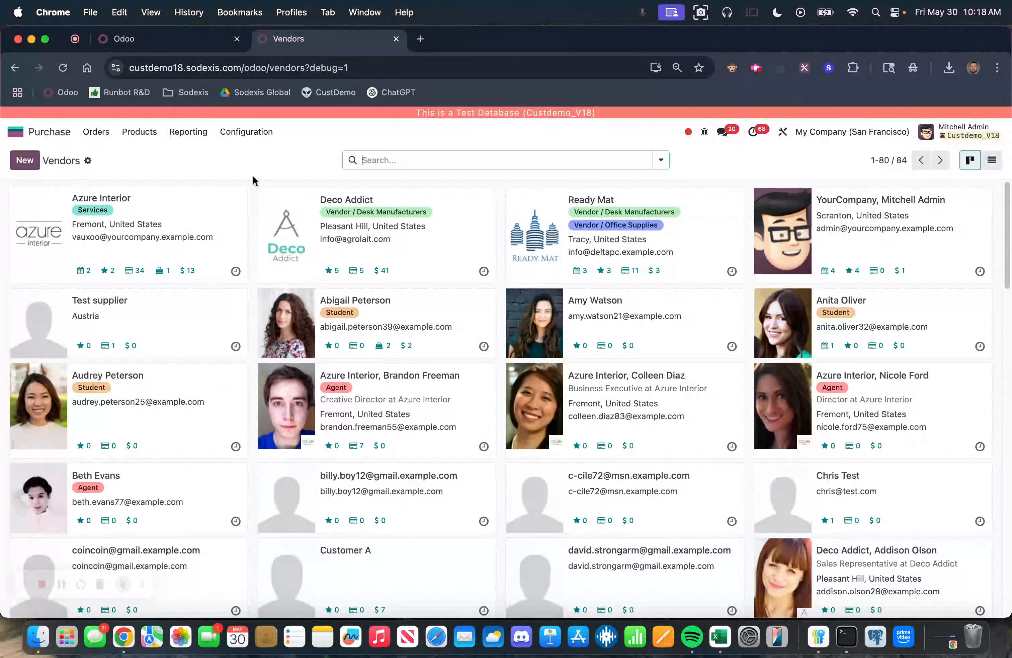
# Step: Open the Contacts app and open the Vendor 1 contact record
pyautogui.click(17, 132)
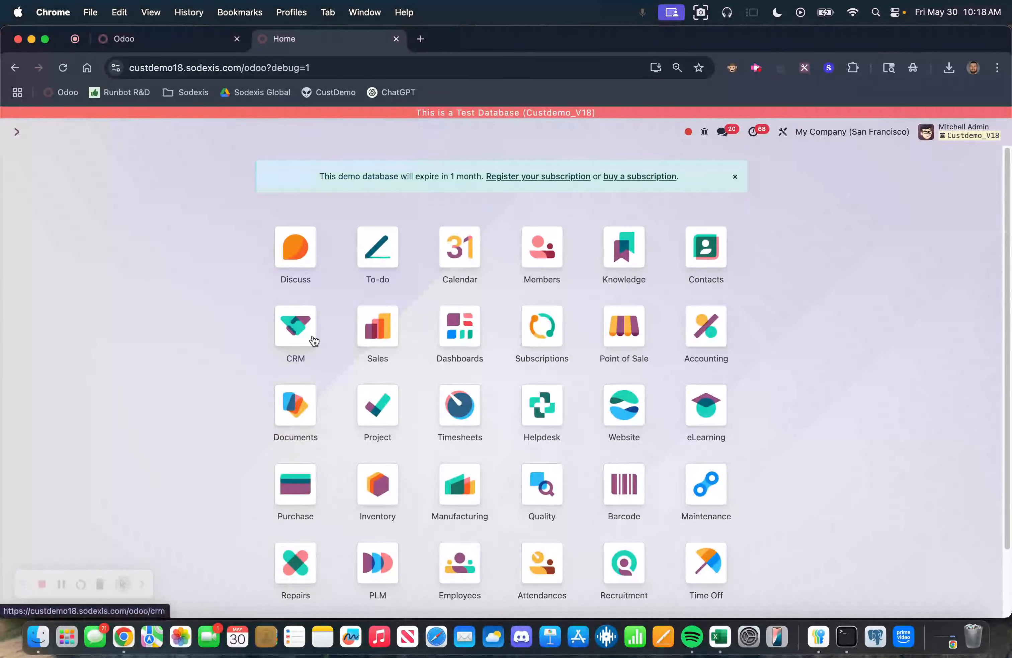
pyautogui.write('cont')
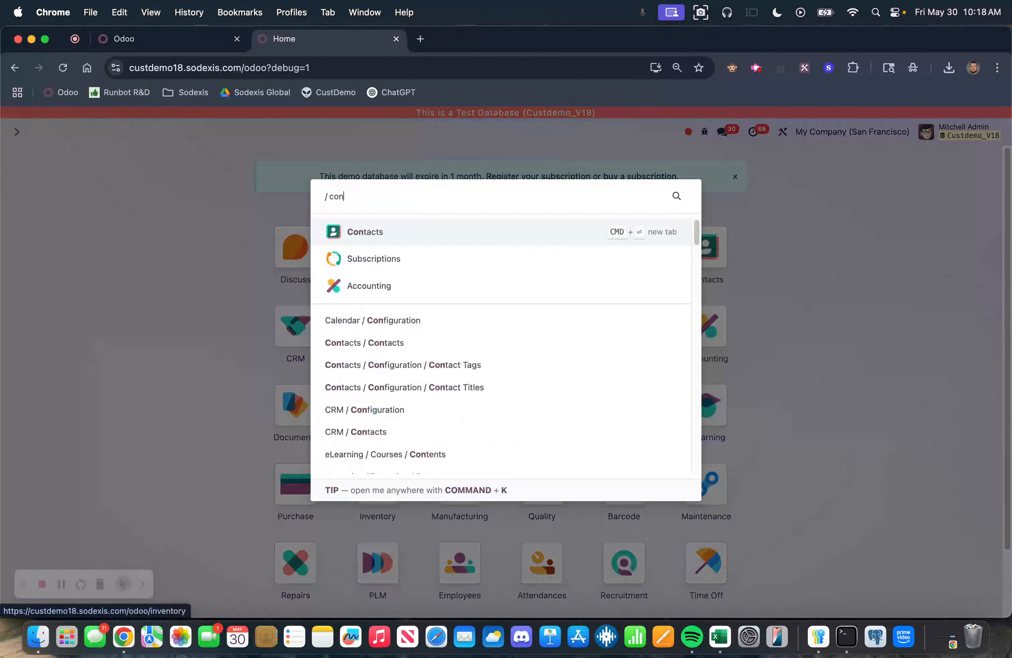
pyautogui.press('Return')
pyautogui.click(457, 160)
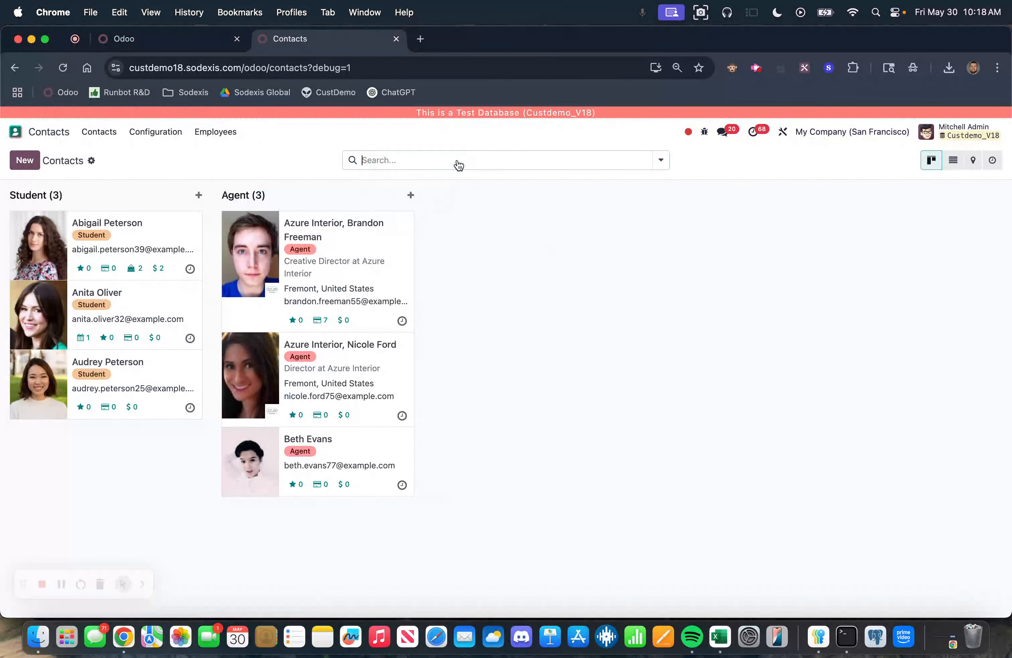
pyautogui.scroll(-15, 507, 412)
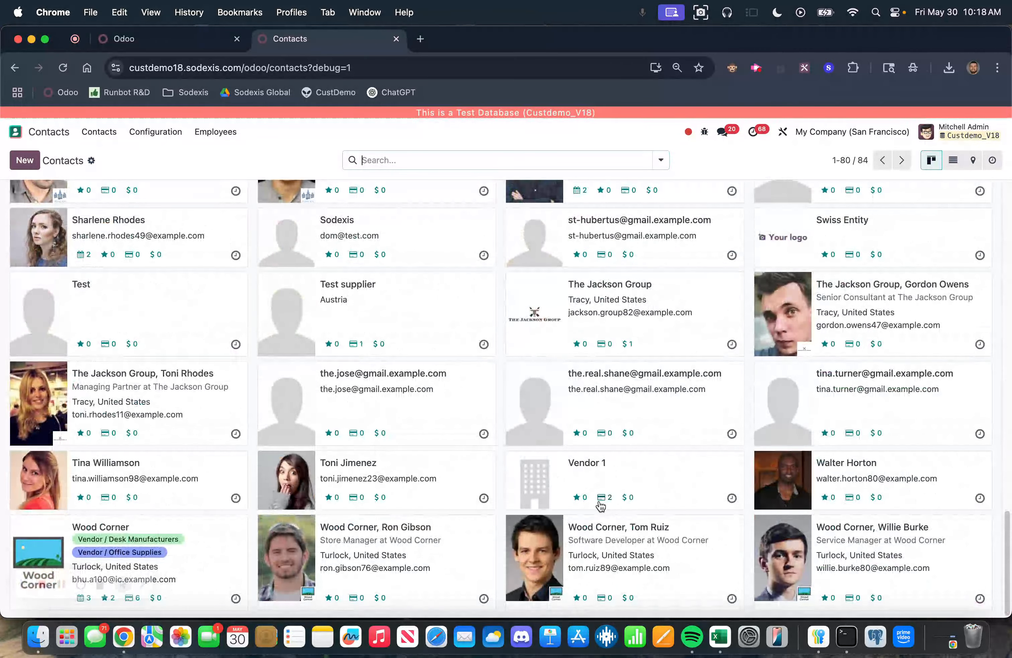
pyautogui.click(603, 468)
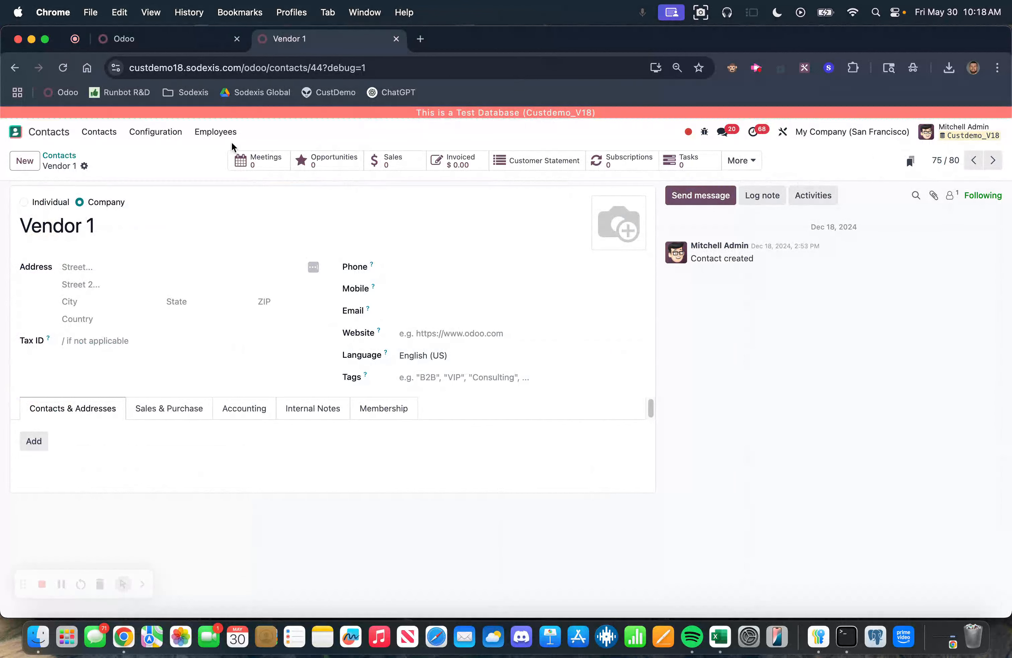
# Step: Select Vendor 1 in the contacts list view and start an import-compatible export
pyautogui.click(59, 156)
pyautogui.click(954, 160)
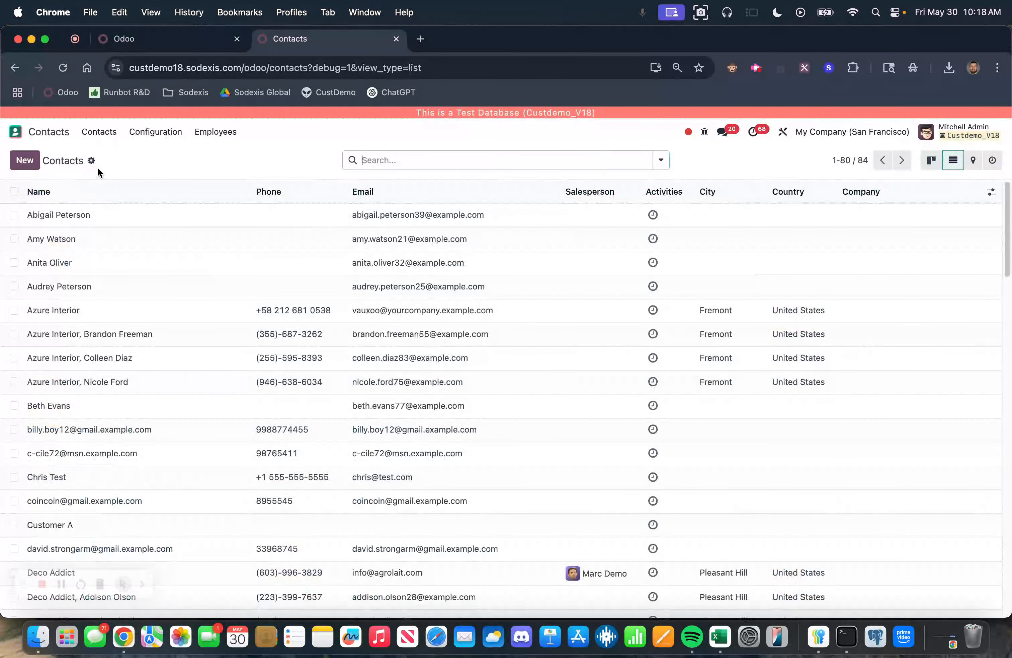
pyautogui.scroll(-10, 93, 353)
pyautogui.scroll(-10, 93, 354)
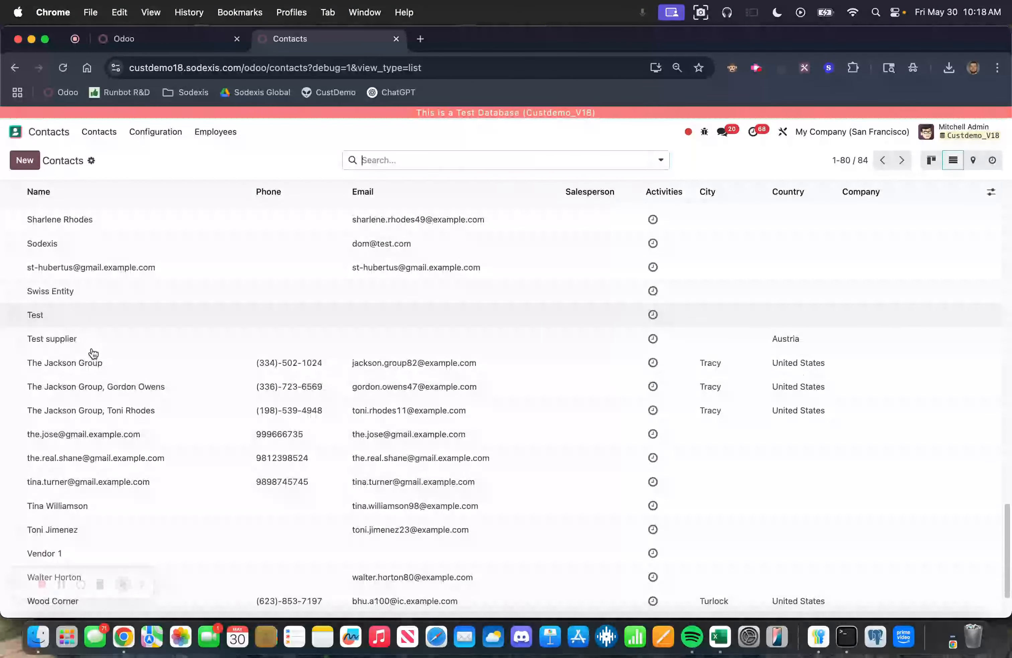
pyautogui.click(15, 477)
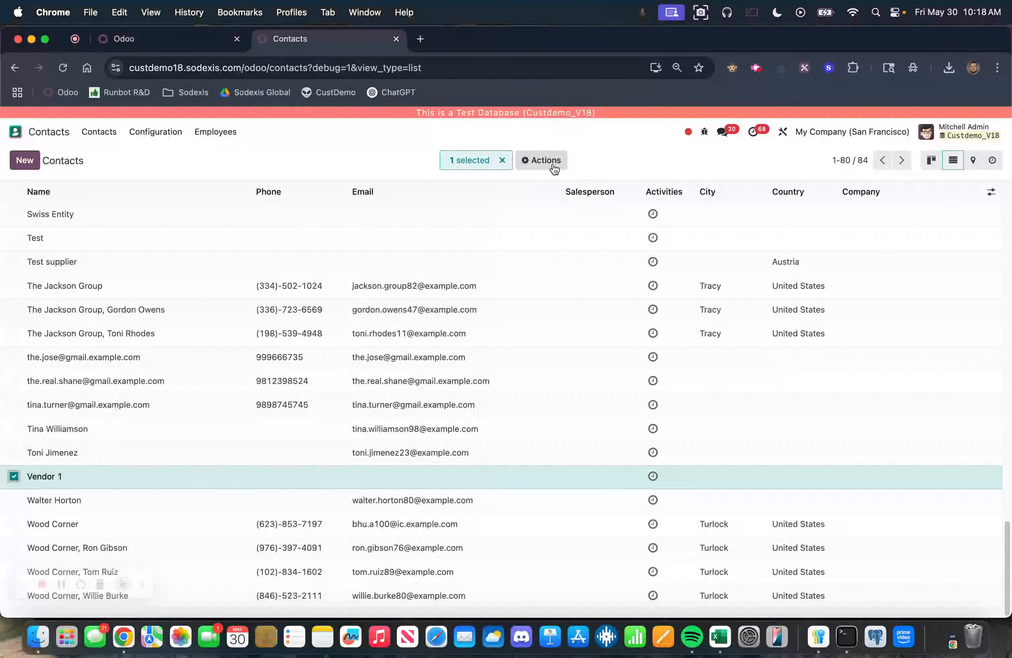
pyautogui.click(544, 162)
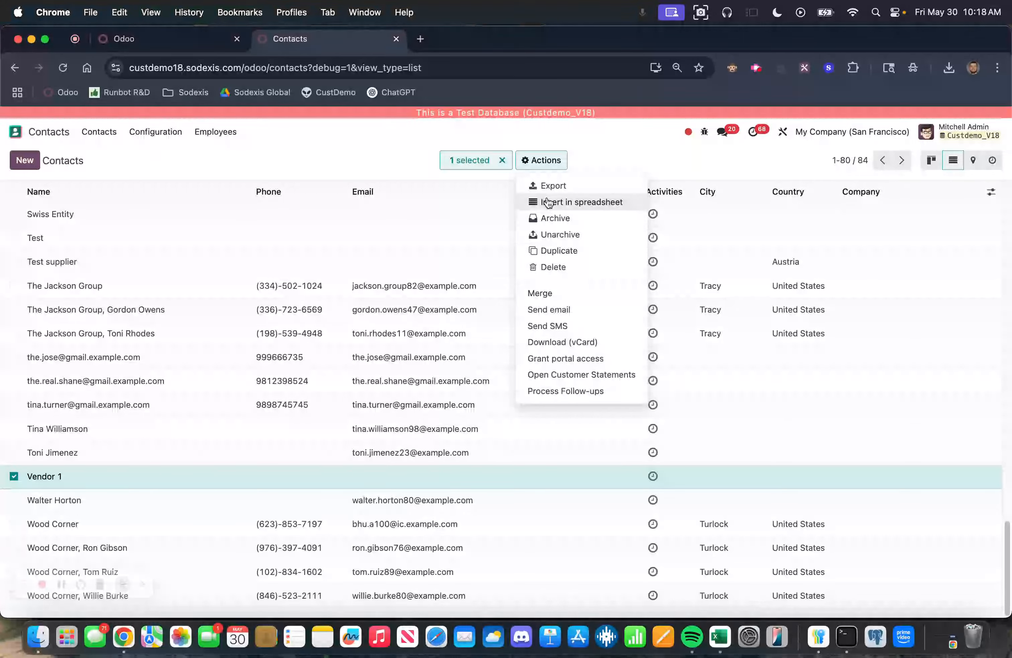
pyautogui.click(545, 185)
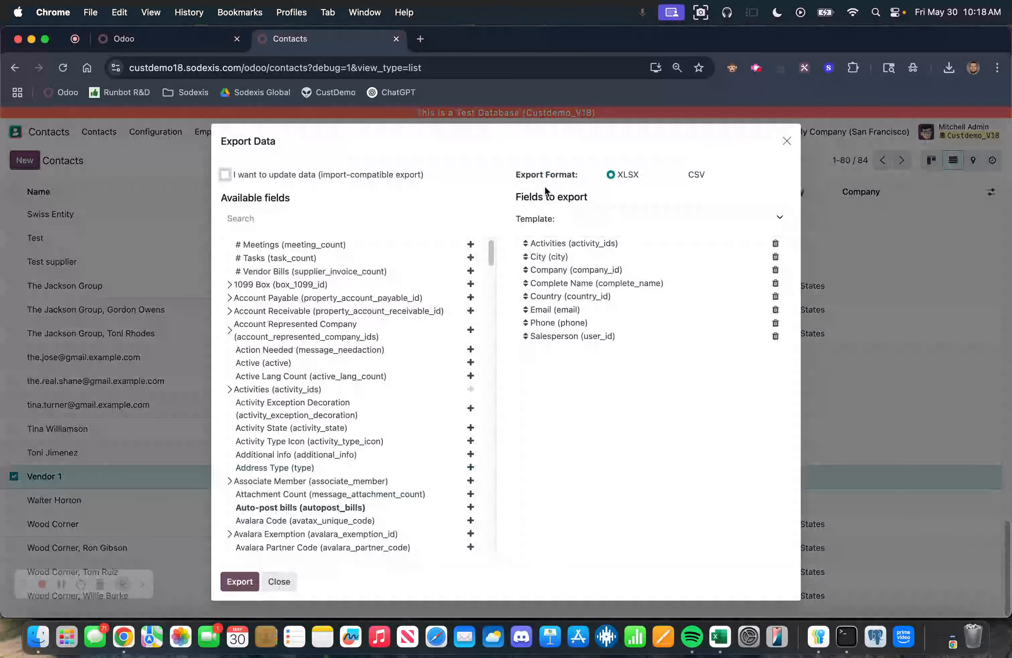
pyautogui.click(226, 175)
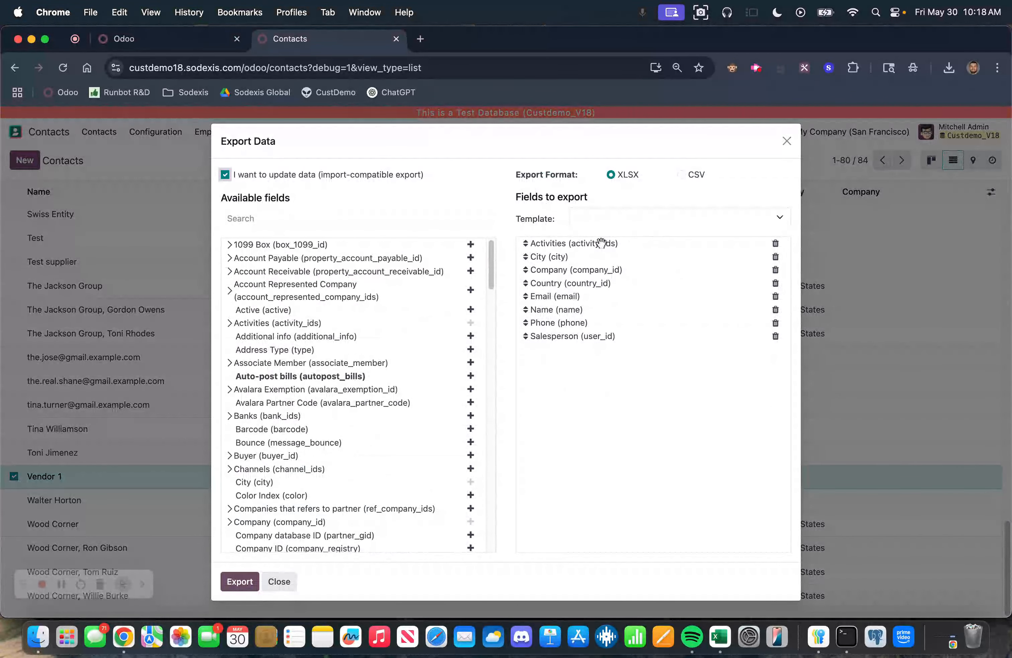
# Step: Add the Supplier Rank field to the export, move it up the field list, and export as XLSX
pyautogui.click(351, 219)
pyautogui.write('supp')
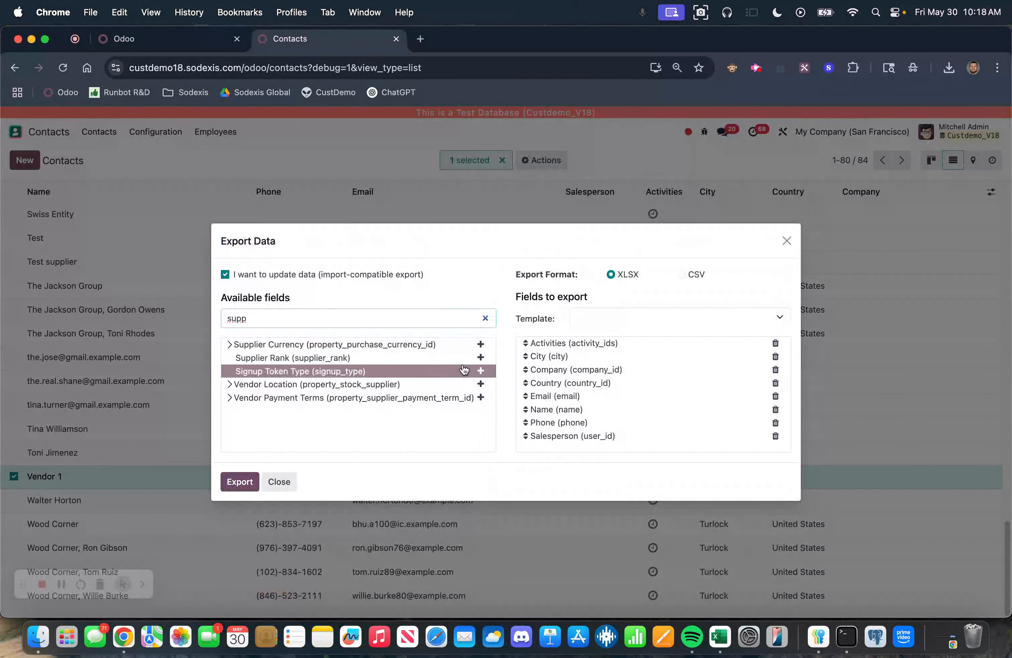
pyautogui.click(482, 360)
pyautogui.moveTo(525, 443); pyautogui.dragTo(543, 346)
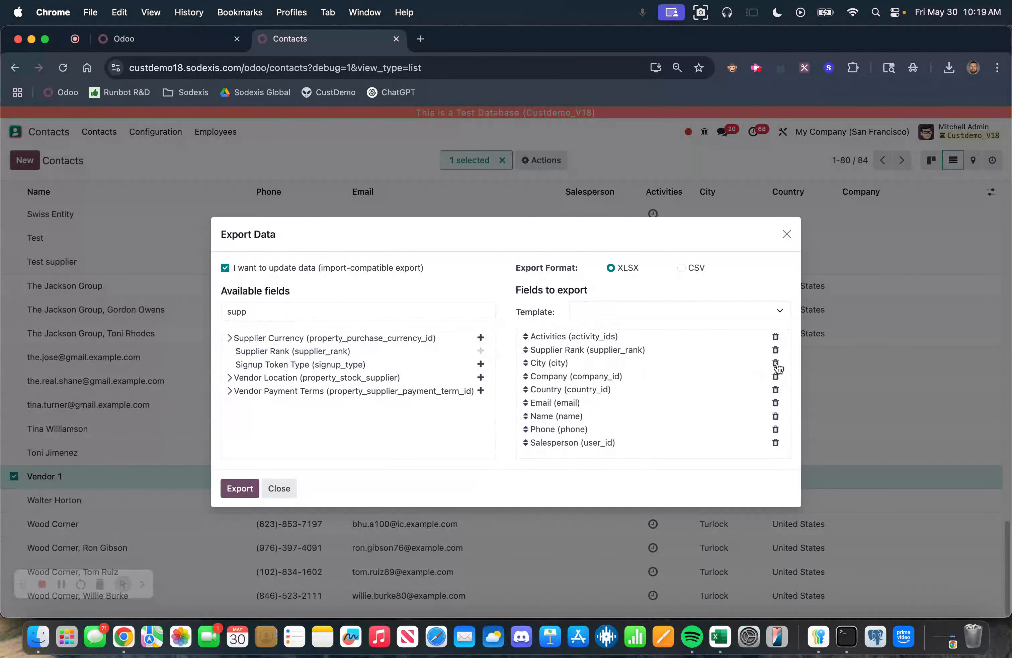
pyautogui.click(240, 488)
# Step: Open the exported spreadsheet, set Vendor 1's supplier_rank to 1, and save the workbook
pyautogui.click(839, 99)
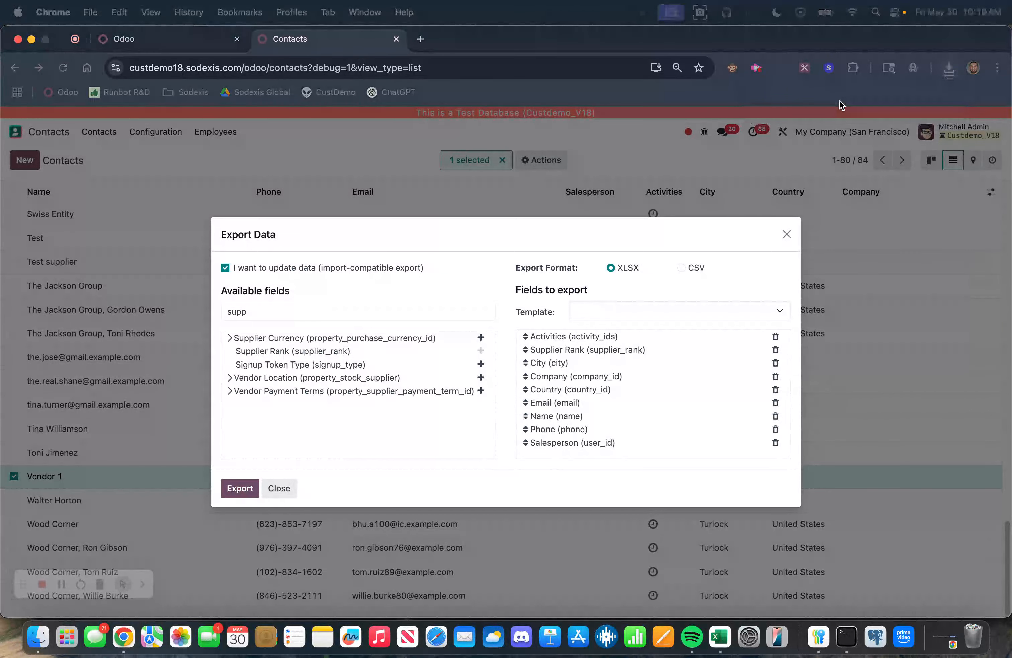
pyautogui.moveTo(546, 348); pyautogui.dragTo(919, 565)
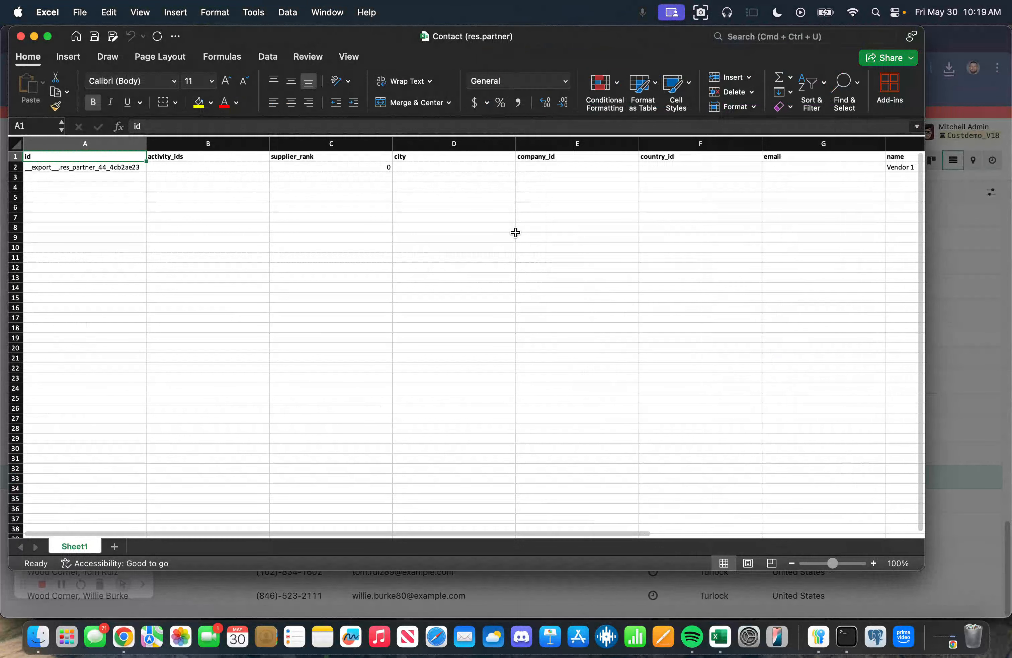
pyautogui.click(298, 168)
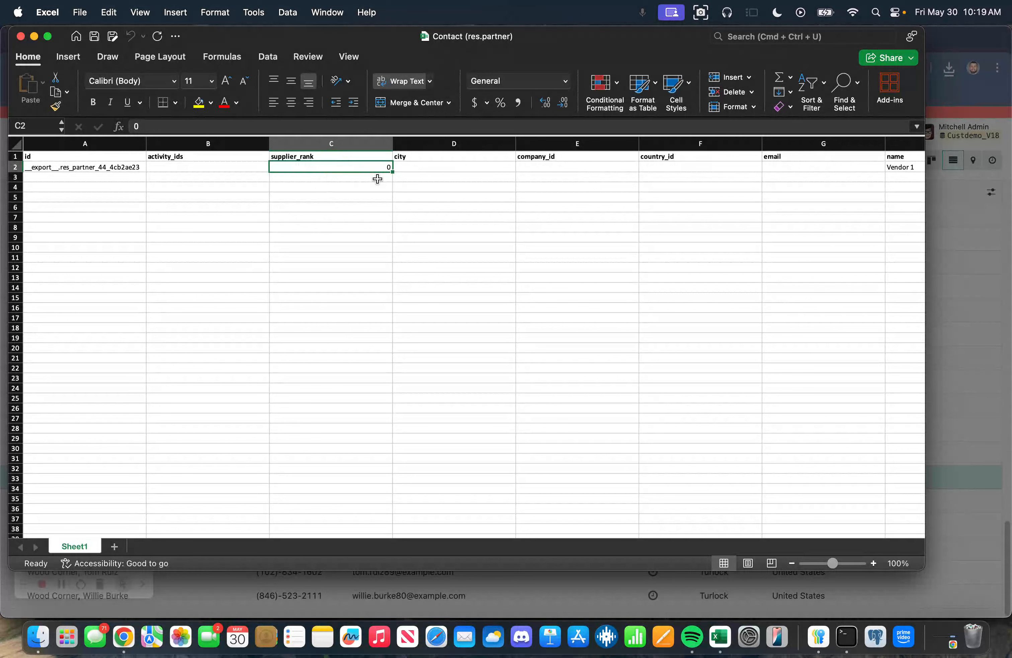
pyautogui.hscroll(10, 354, 184)
pyautogui.hscroll(10, 400, 182)
pyautogui.hscroll(-20, 400, 181)
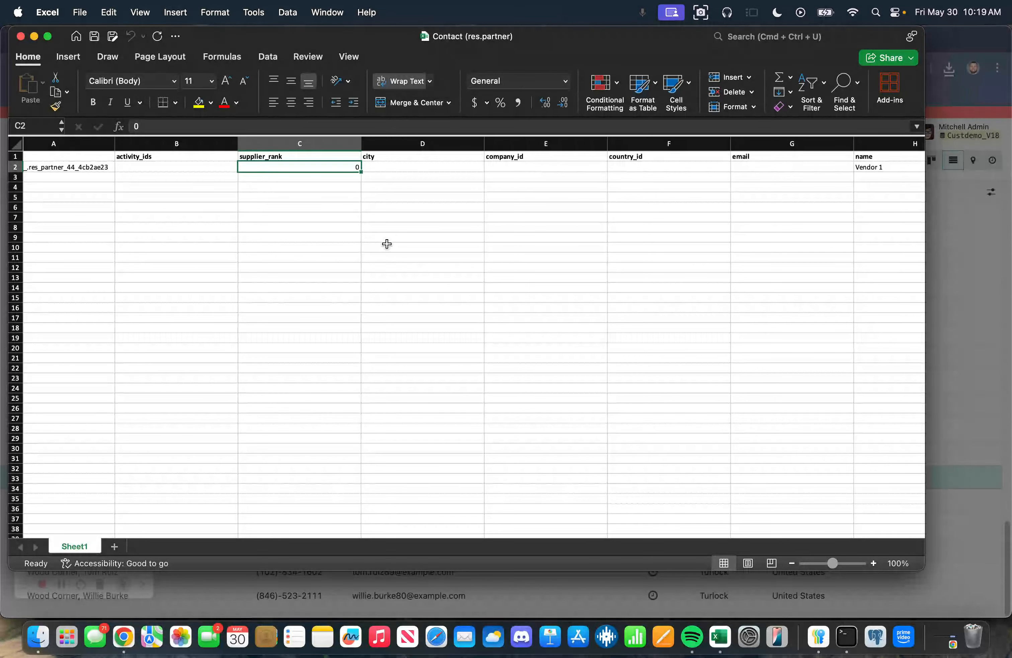
pyautogui.write('1')
pyautogui.click(329, 224)
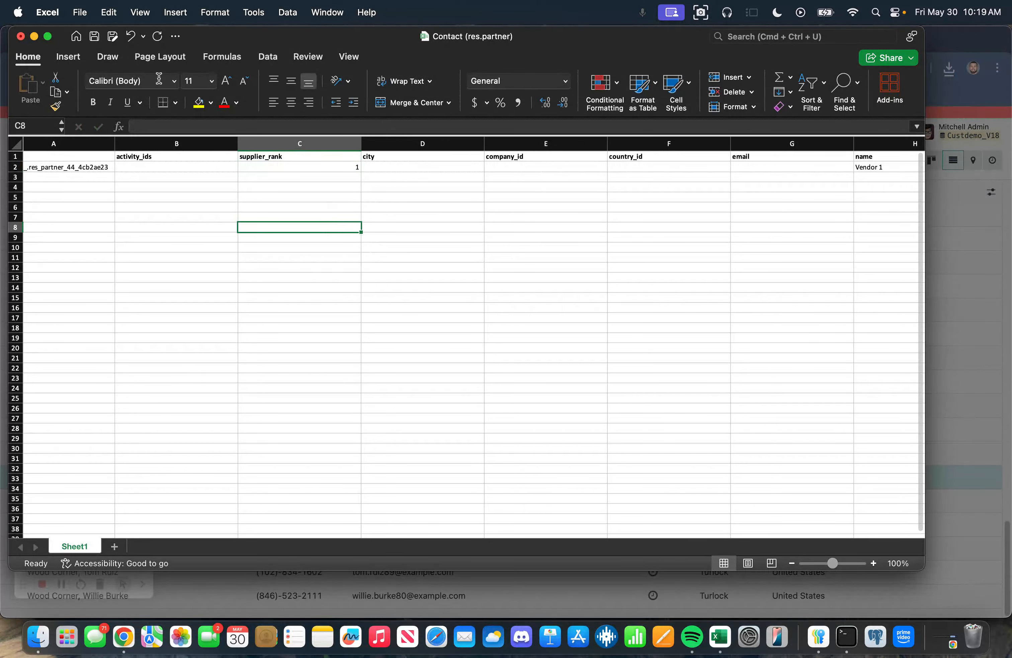
pyautogui.click(79, 12)
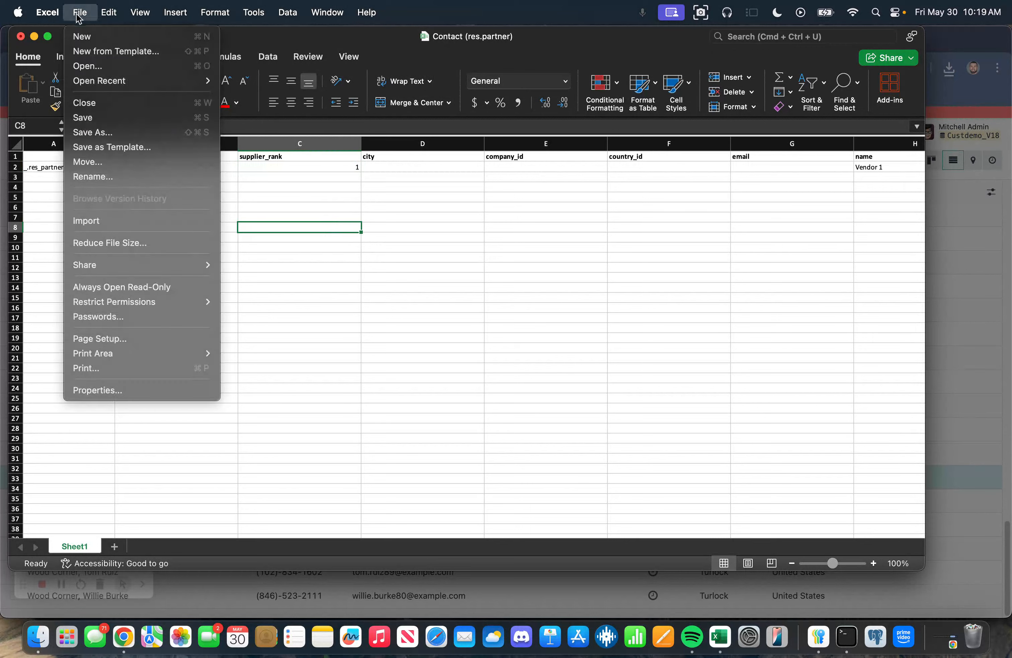
pyautogui.click(93, 119)
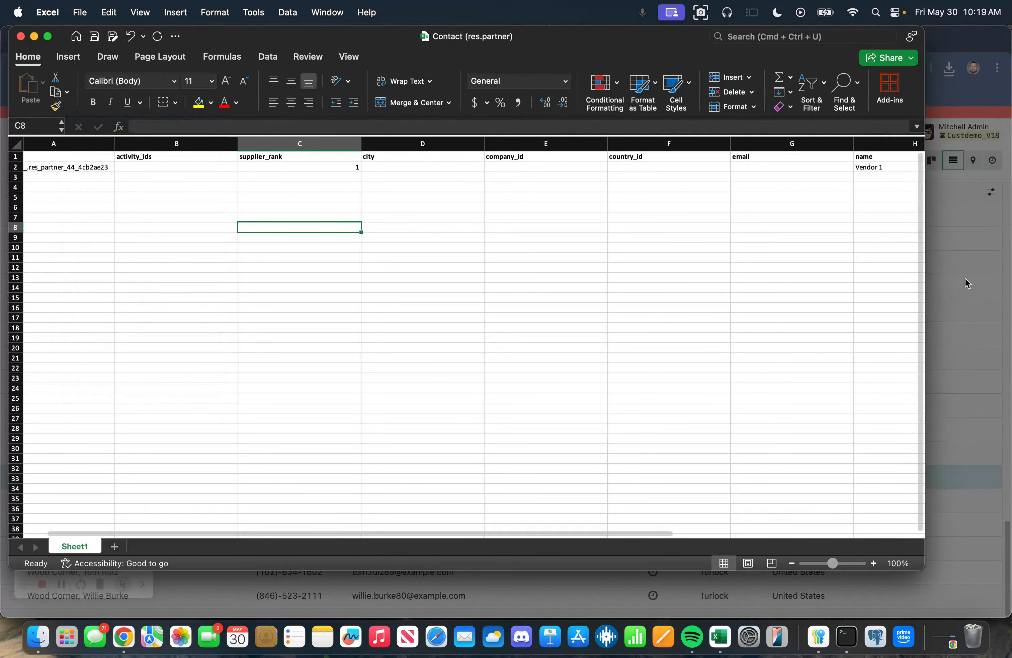
# Step: Close the export dialog and clear the Vendor 1 selection in the contacts list
pyautogui.click(967, 277)
pyautogui.click(278, 488)
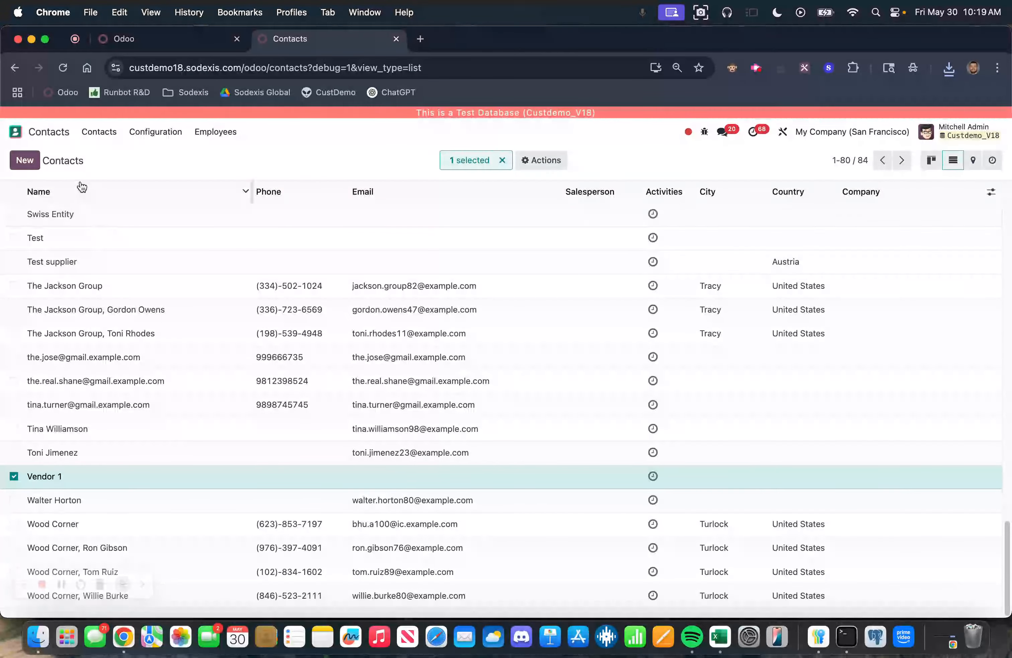
pyautogui.click(14, 476)
pyautogui.scroll(10, 128, 453)
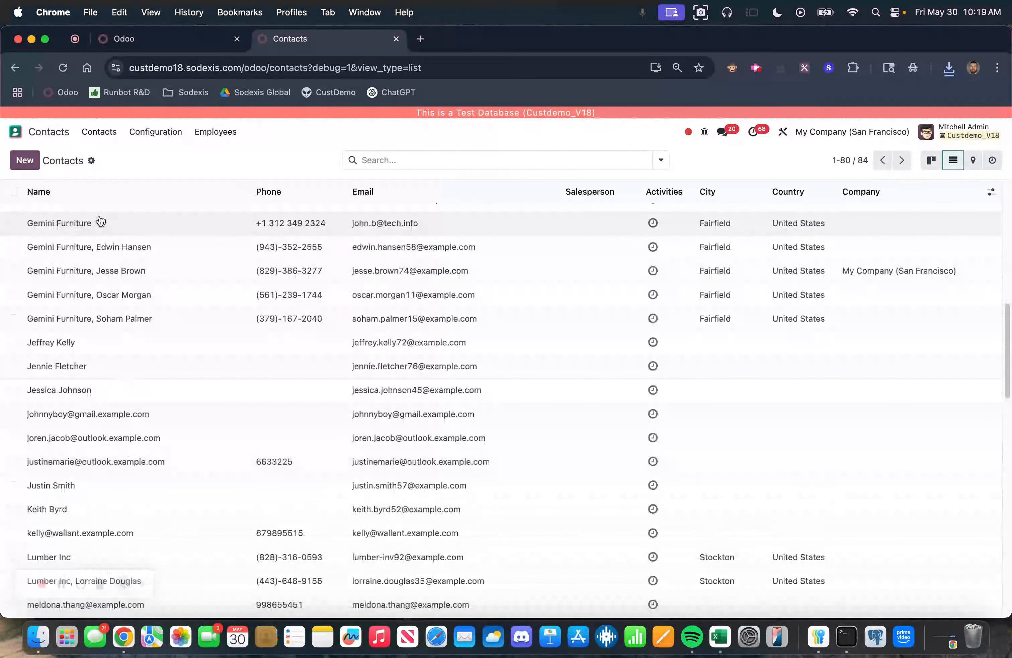
# Step: Import the edited Contact (res.partner) spreadsheet into contacts, testing it before importing
pyautogui.click(89, 161)
pyautogui.click(120, 179)
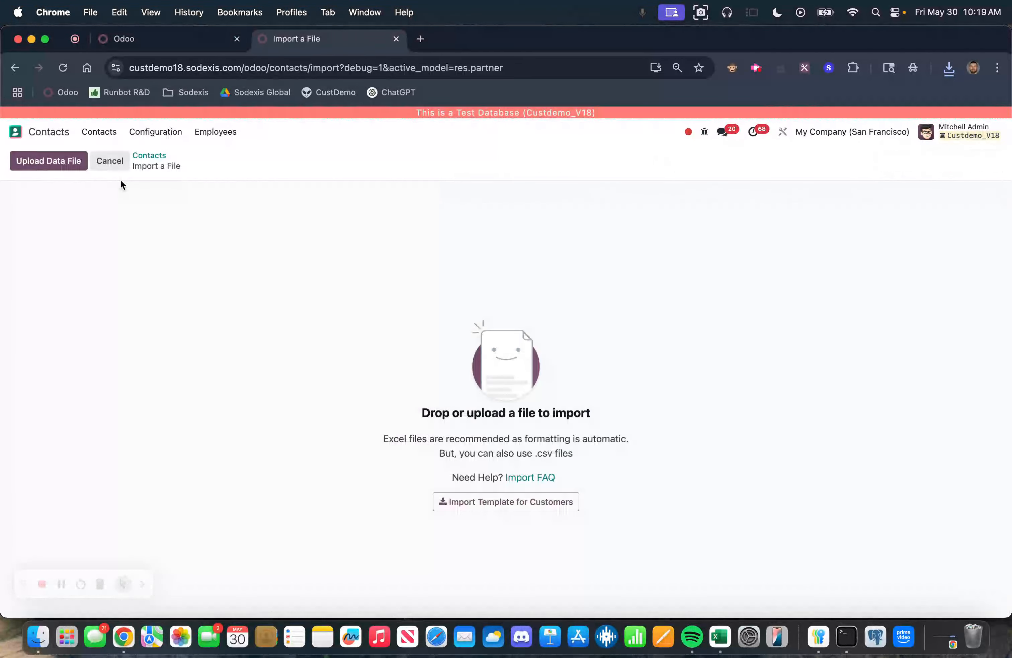
pyautogui.click(71, 159)
pyautogui.doubleClick(269, 152)
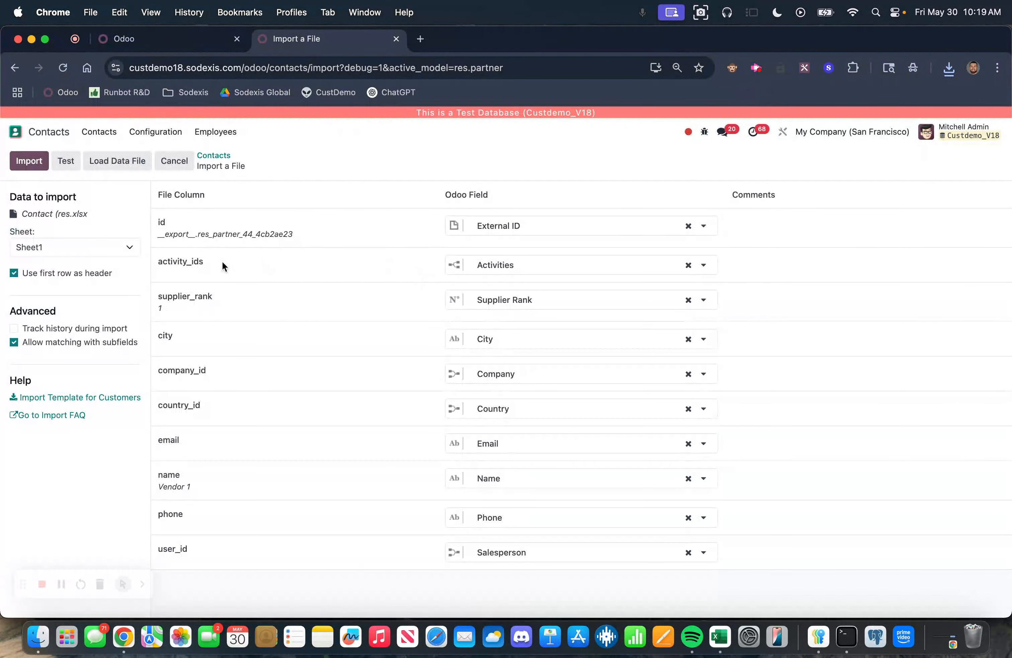
pyautogui.click(66, 161)
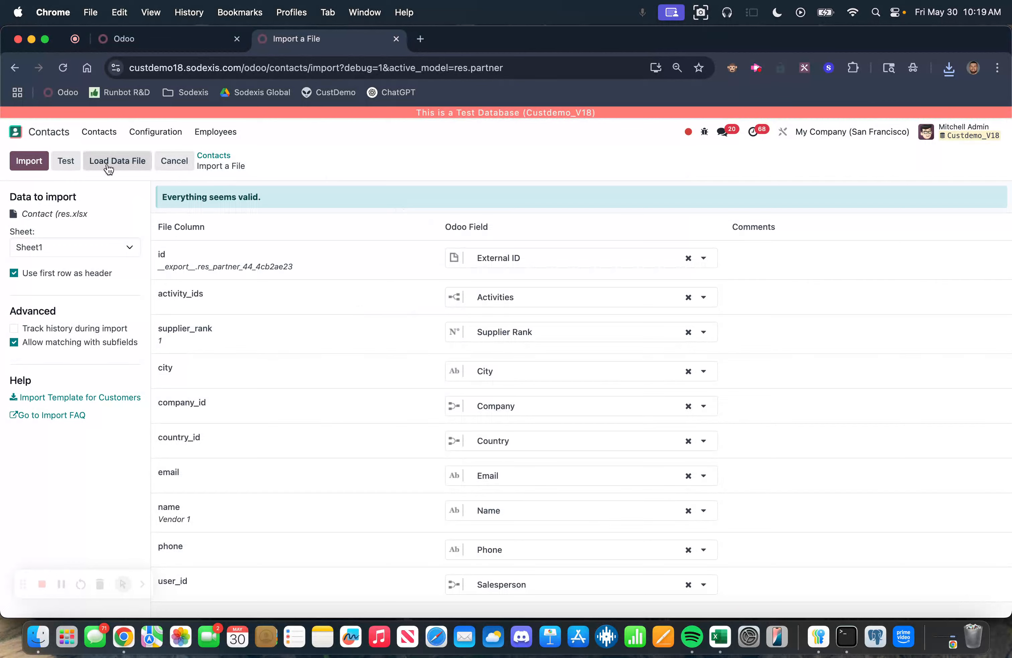
pyautogui.click(34, 165)
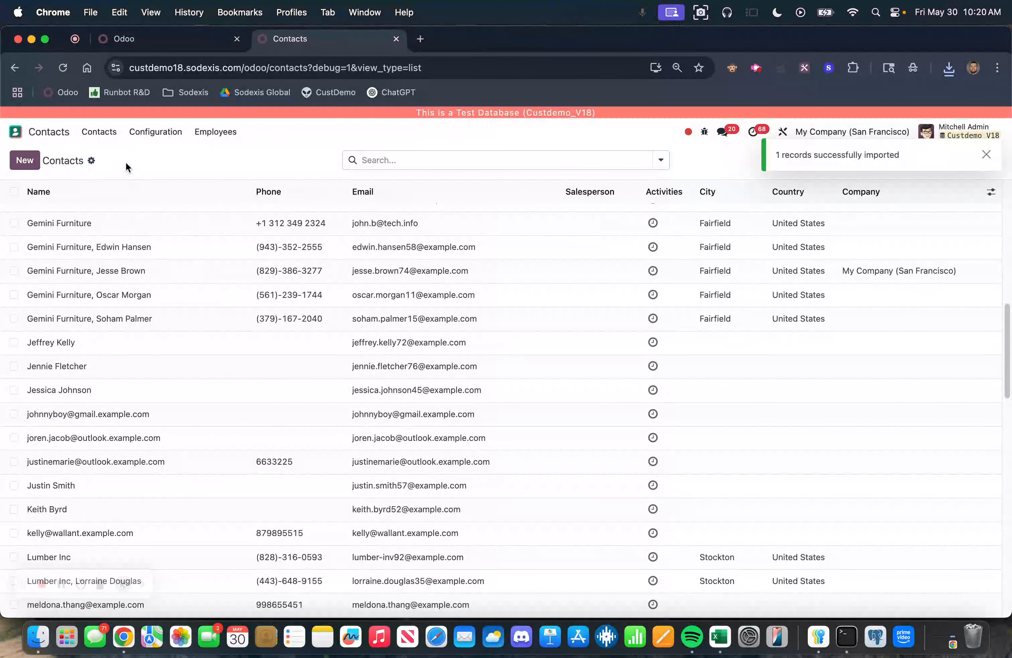
# Step: Open Vendor 1 from the Purchase vendors list and add the existing Supplier Rank field to its form in Studio
pyautogui.click(47, 132)
pyautogui.click(299, 484)
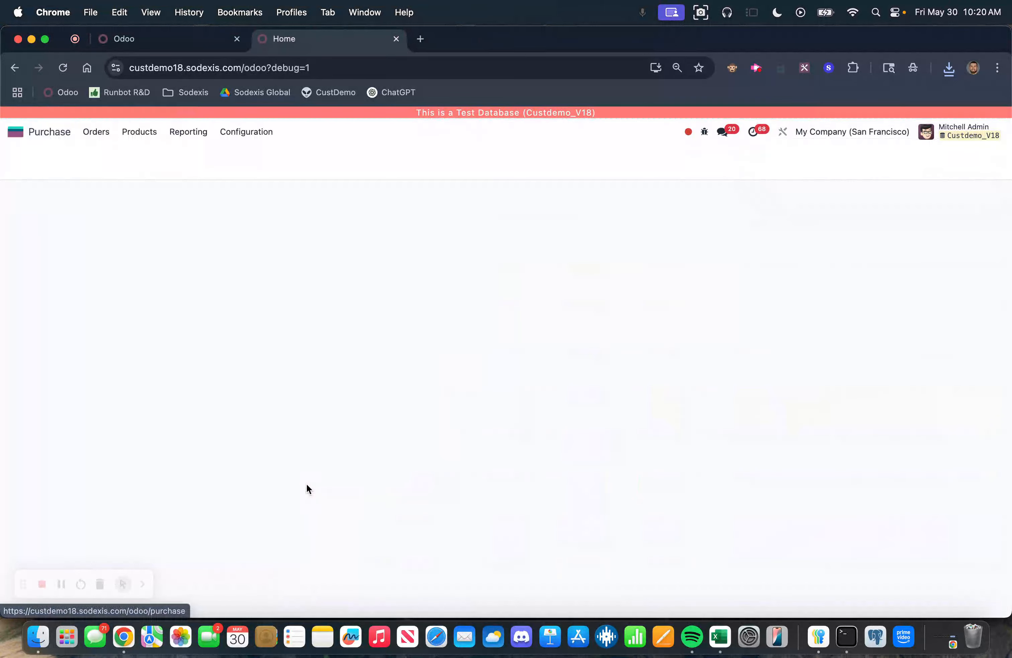
pyautogui.click(102, 137)
pyautogui.click(109, 189)
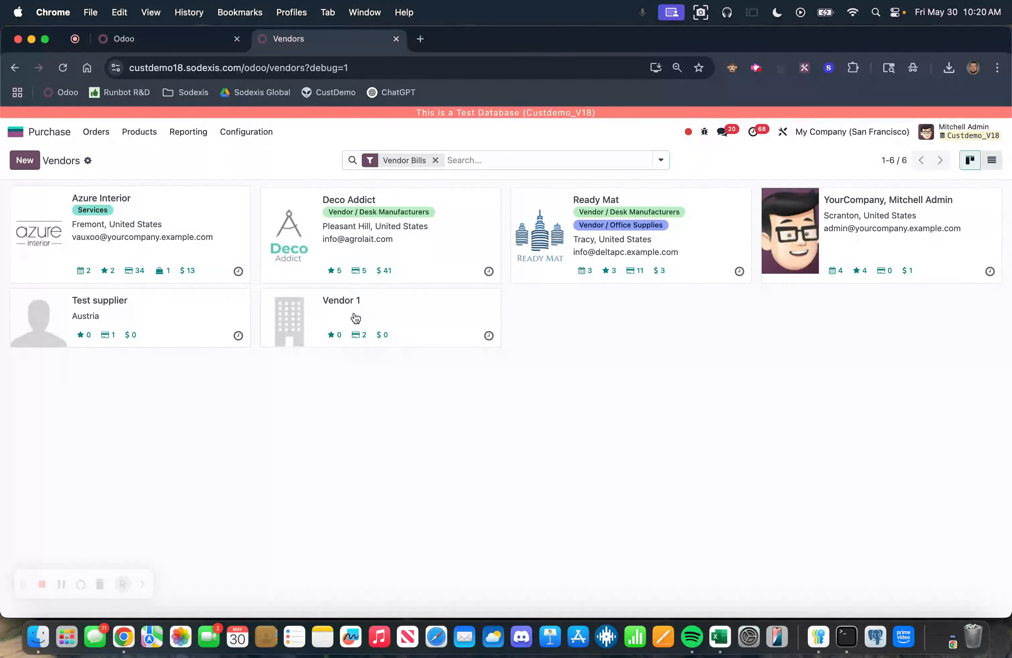
pyautogui.click(389, 312)
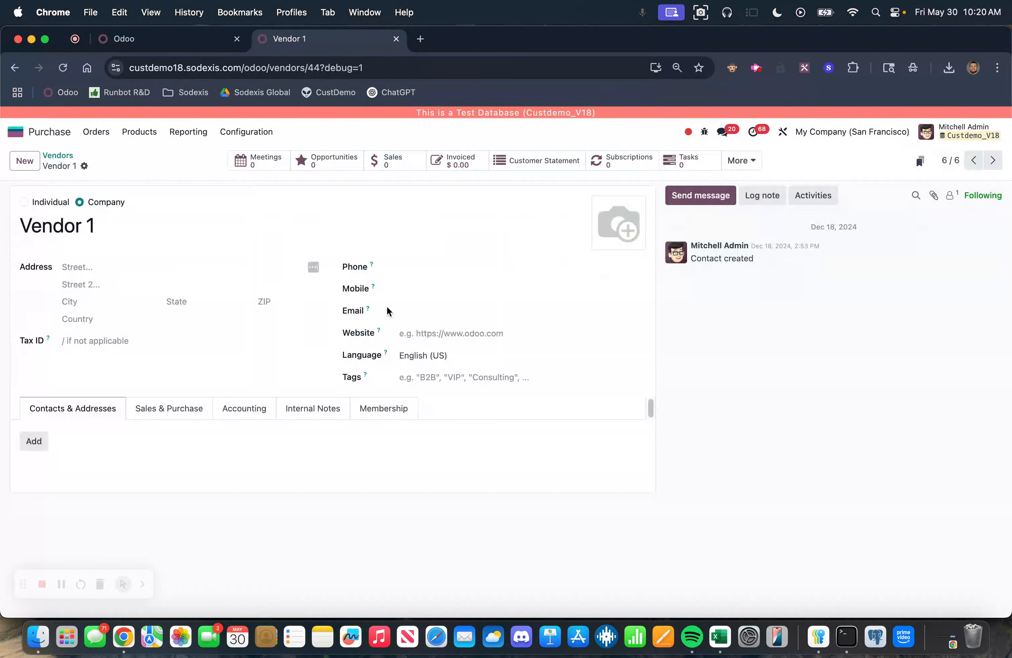
pyautogui.click(784, 133)
pyautogui.scroll(-2, 86, 470)
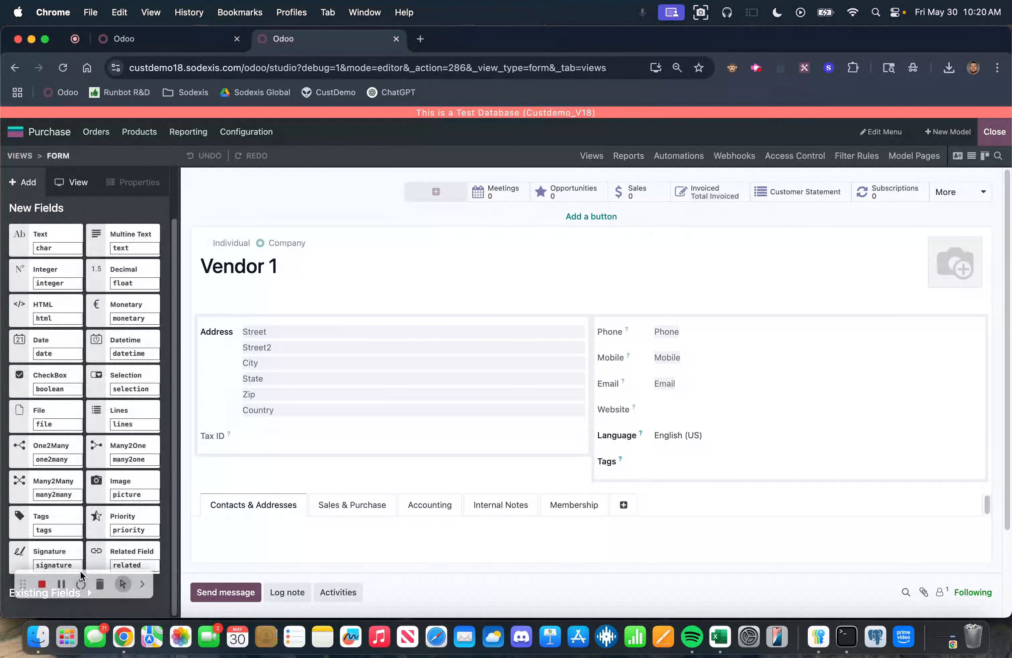
pyautogui.click(89, 592)
pyautogui.scroll(-3, 81, 555)
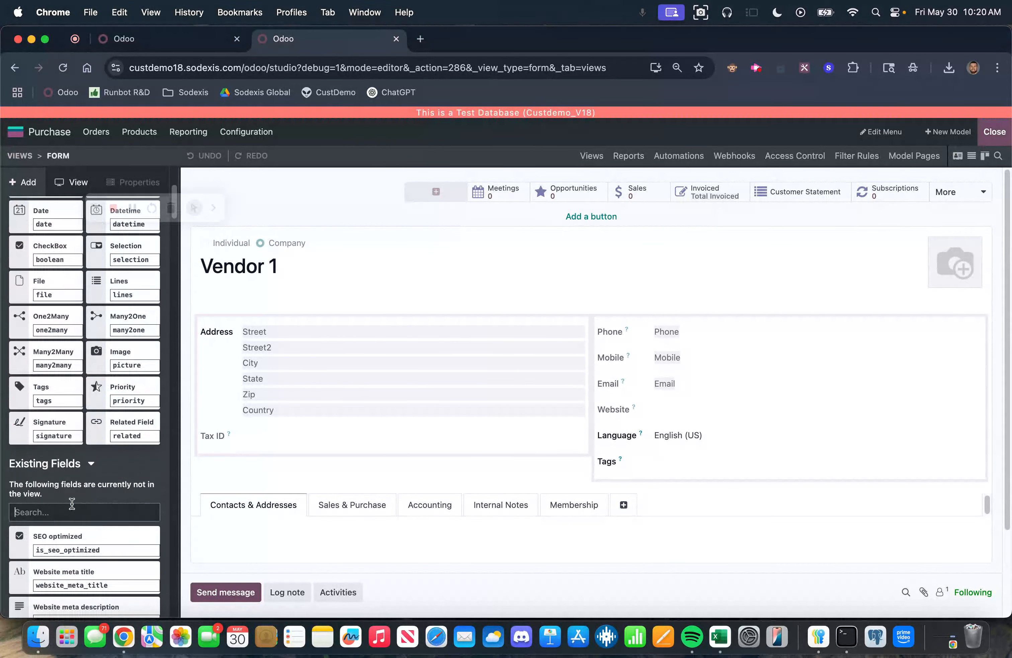
pyautogui.write('supp')
pyautogui.moveTo(27, 592); pyautogui.dragTo(283, 455)
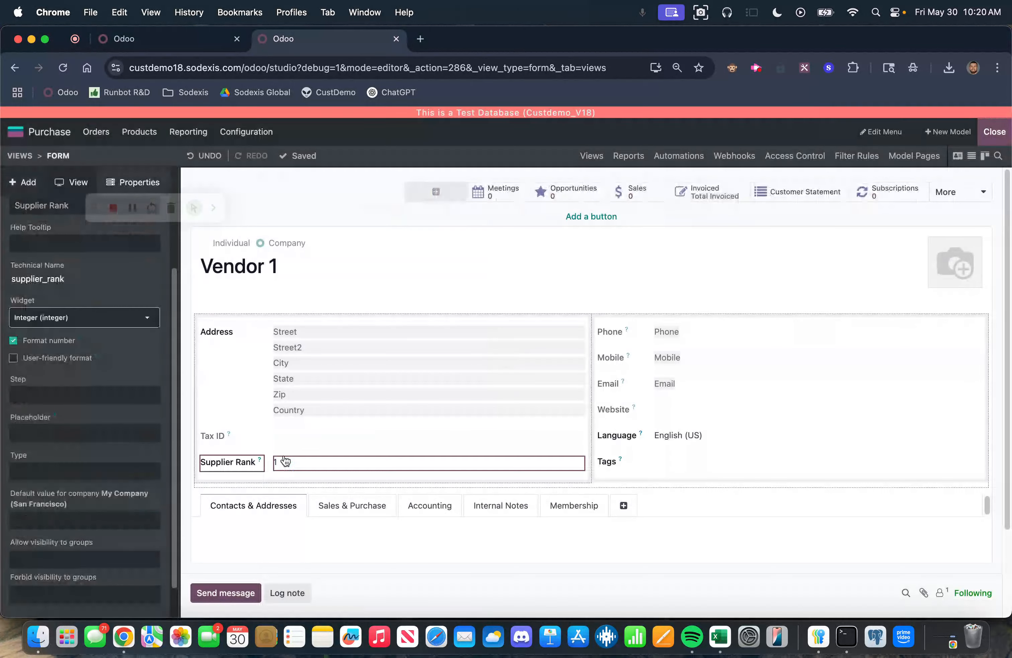
pyautogui.click(995, 132)
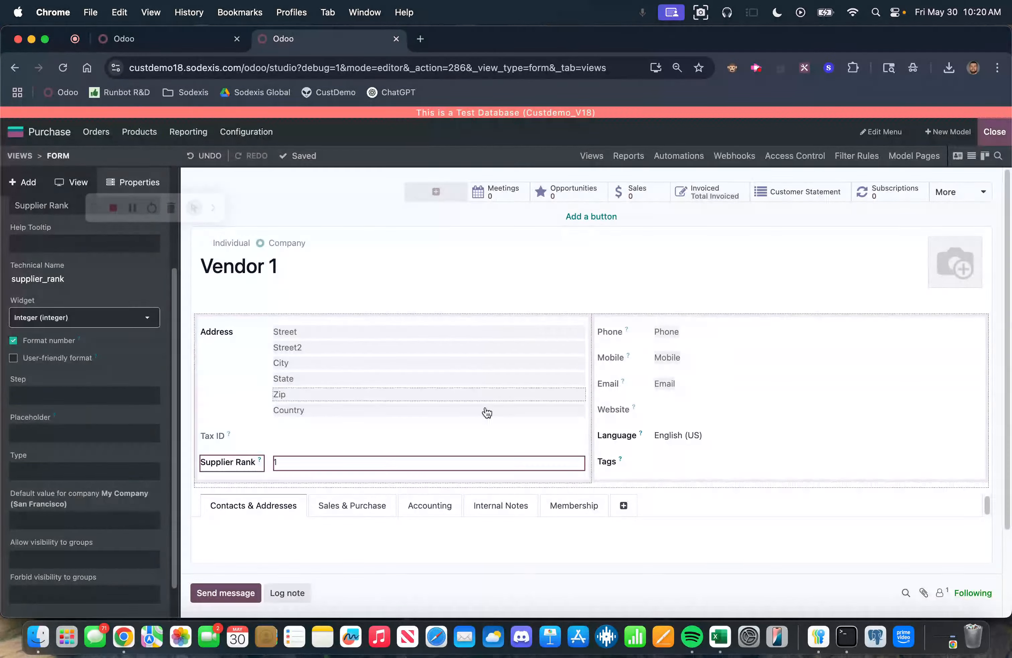
# Step: Open Anita Oliver in Contacts and set her Supplier Rank to 1
pyautogui.click(109, 361)
pyautogui.click(15, 131)
pyautogui.write('conta')
pyautogui.press('Return')
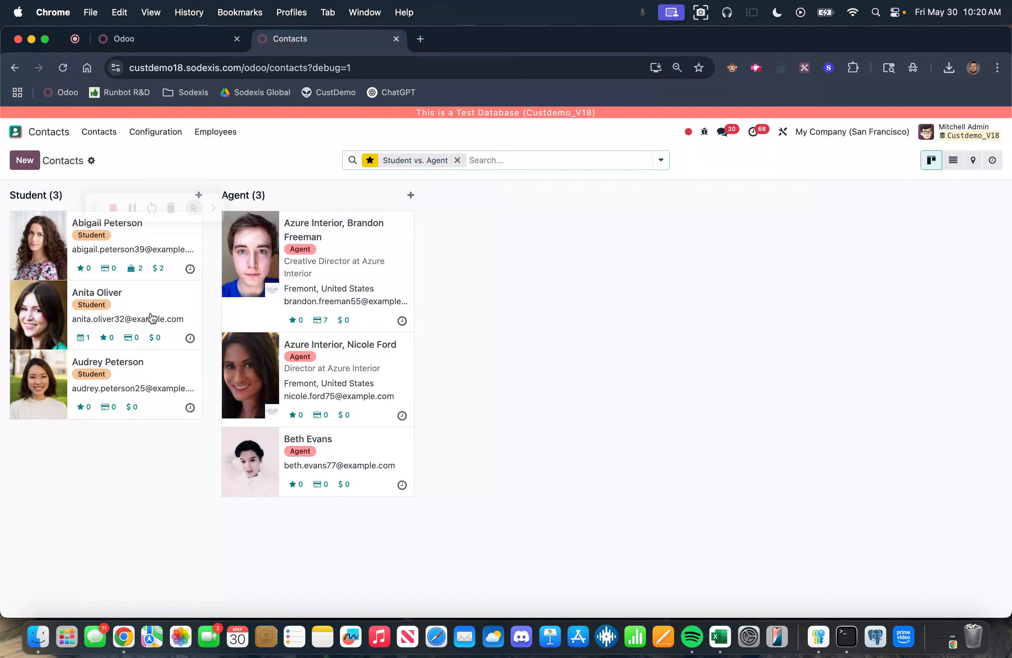
pyautogui.click(151, 299)
pyautogui.click(123, 384)
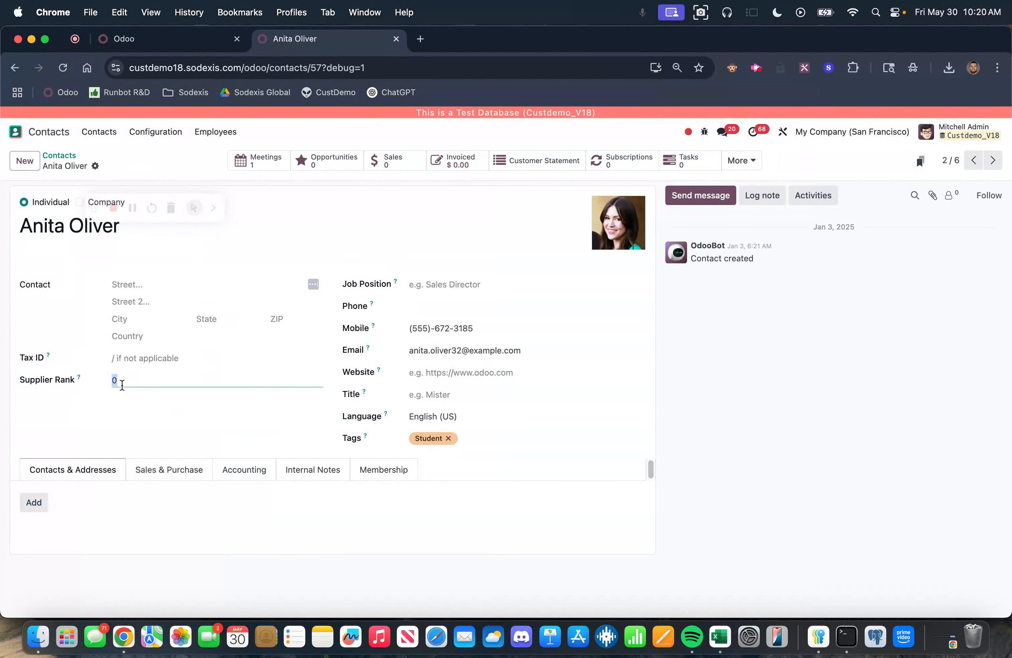
pyautogui.write('1')
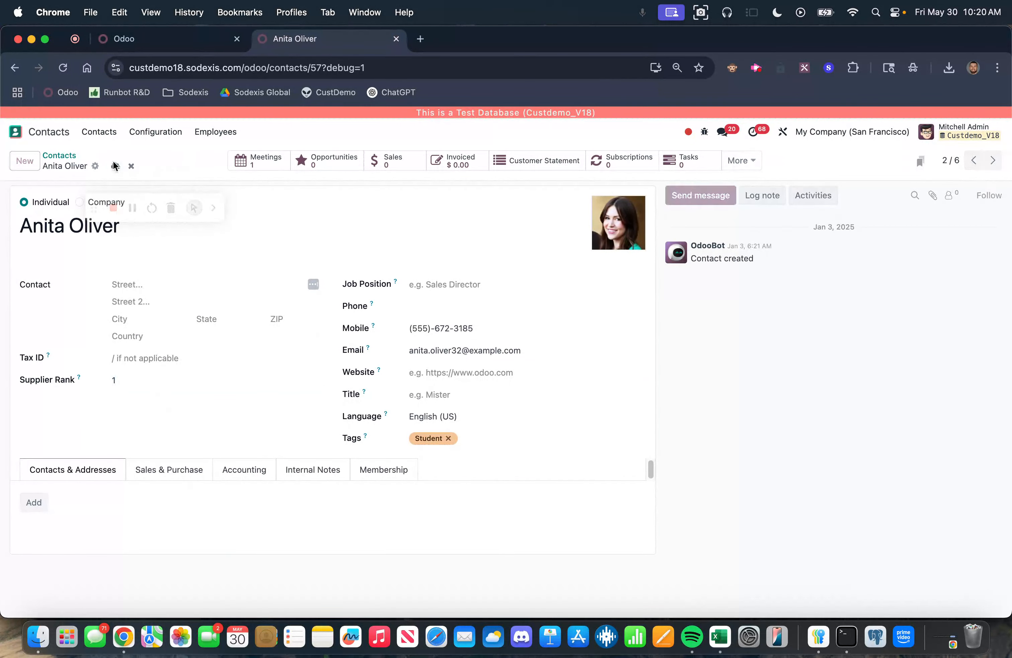
# Step: Check the Purchase vendors list and the vendor choices offered on a new request for quotation
pyautogui.click(15, 132)
pyautogui.click(295, 484)
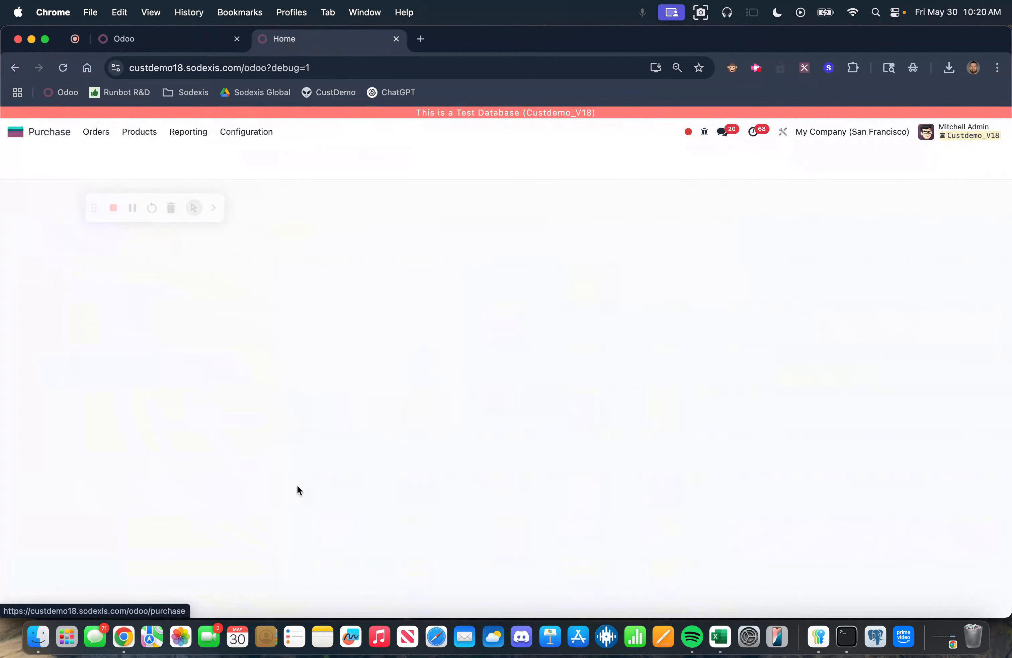
pyautogui.moveTo(94, 208); pyautogui.dragTo(14, 603)
pyautogui.click(96, 130)
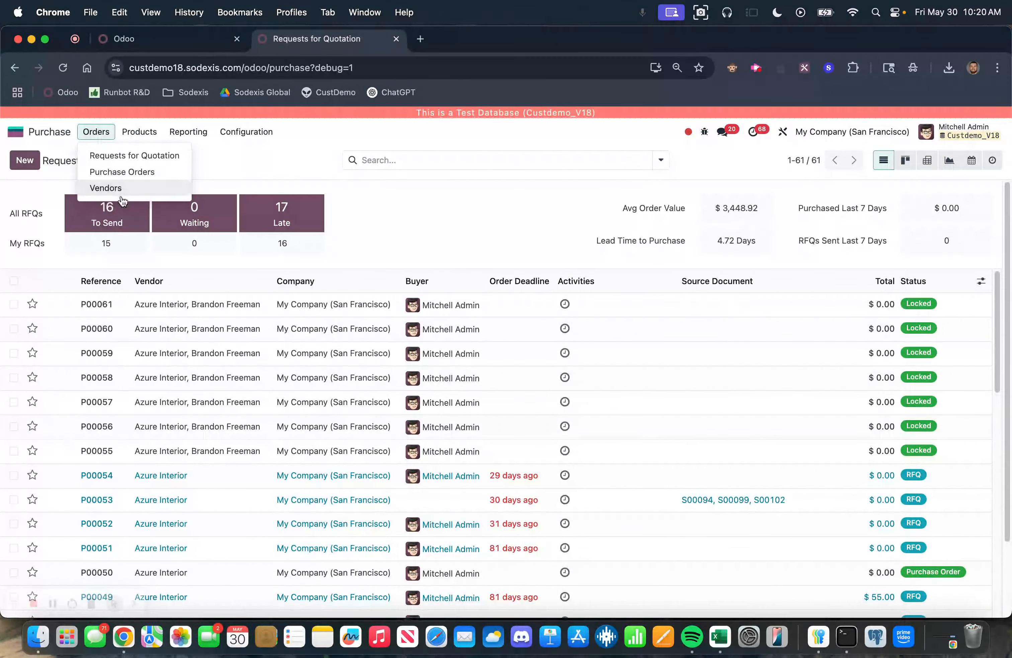
pyautogui.click(114, 188)
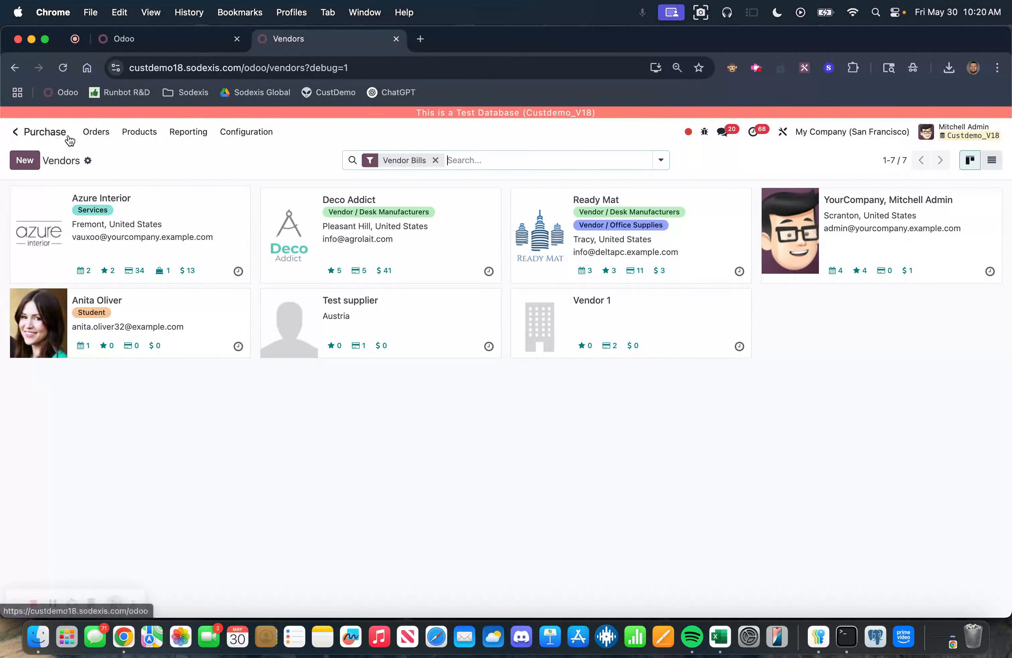
pyautogui.click(96, 132)
pyautogui.click(107, 160)
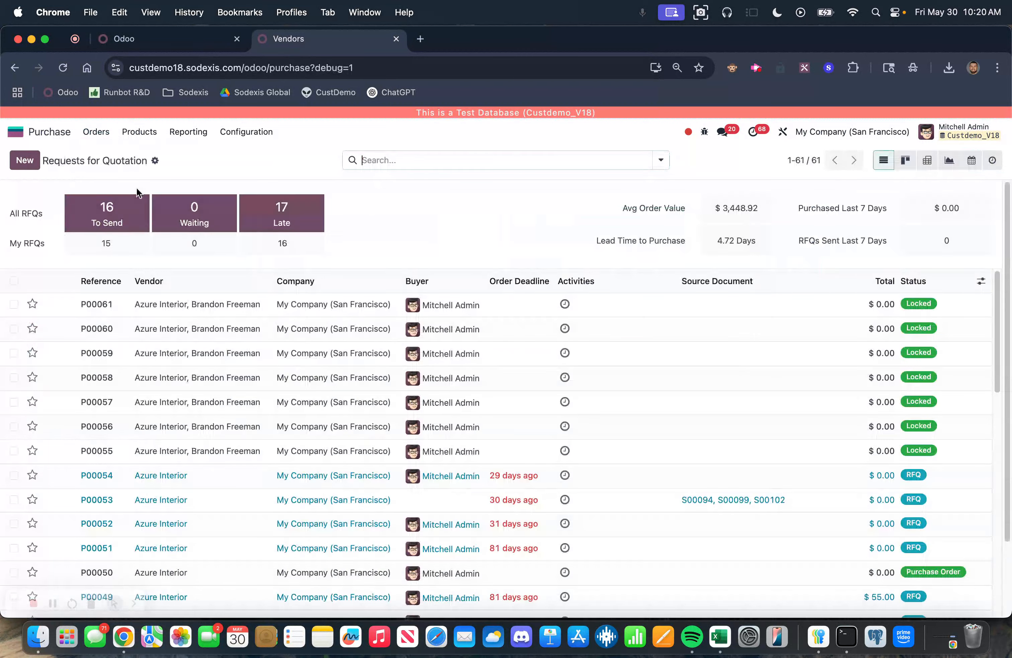
pyautogui.click(24, 162)
pyautogui.click(142, 276)
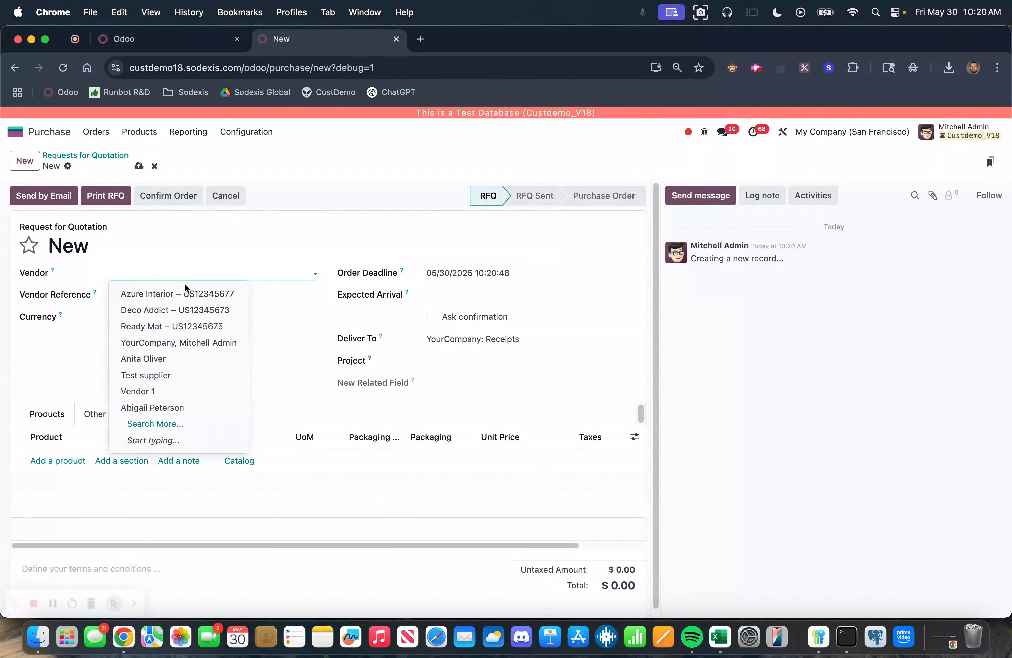
pyautogui.click(259, 241)
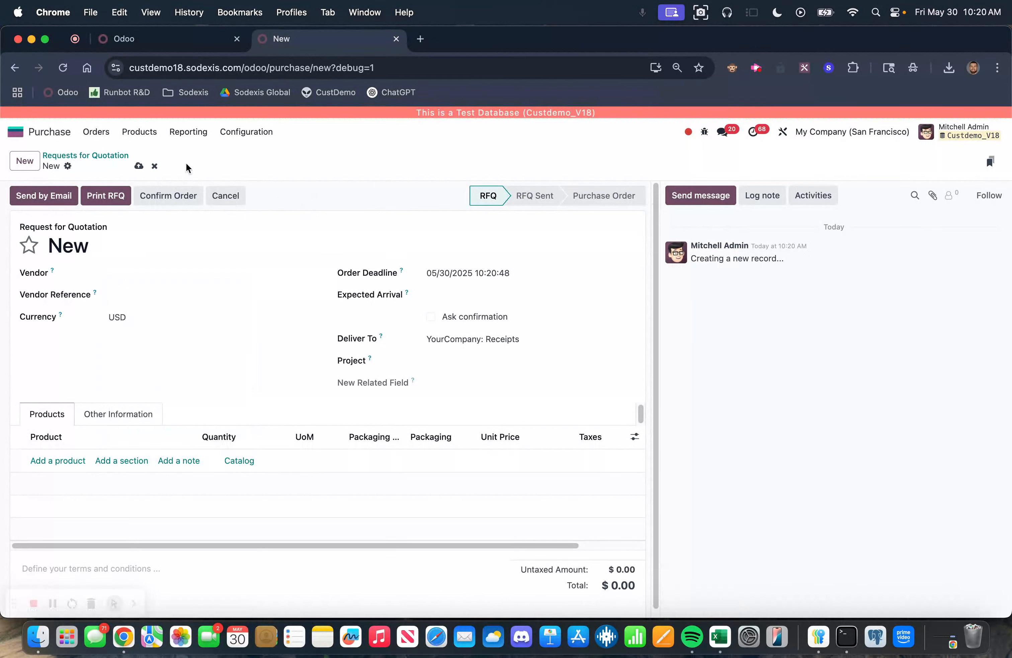
# Step: Open Vendor 1 from the vendors list, set its Supplier Rank to 10, and save
pyautogui.click(97, 136)
pyautogui.click(106, 188)
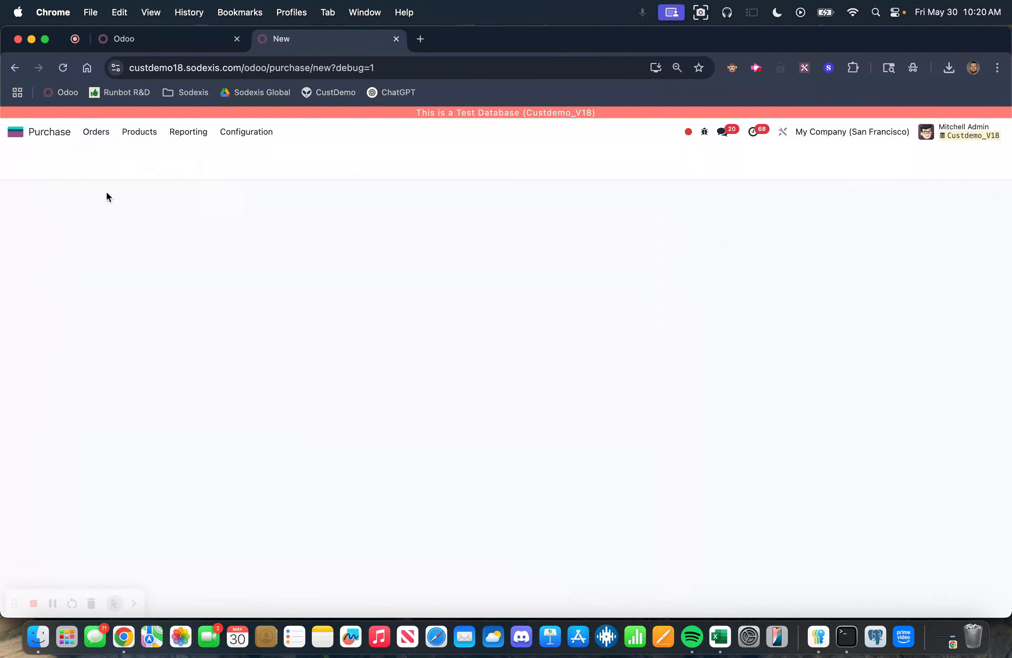
pyautogui.click(578, 323)
pyautogui.click(120, 362)
pyautogui.write('10')
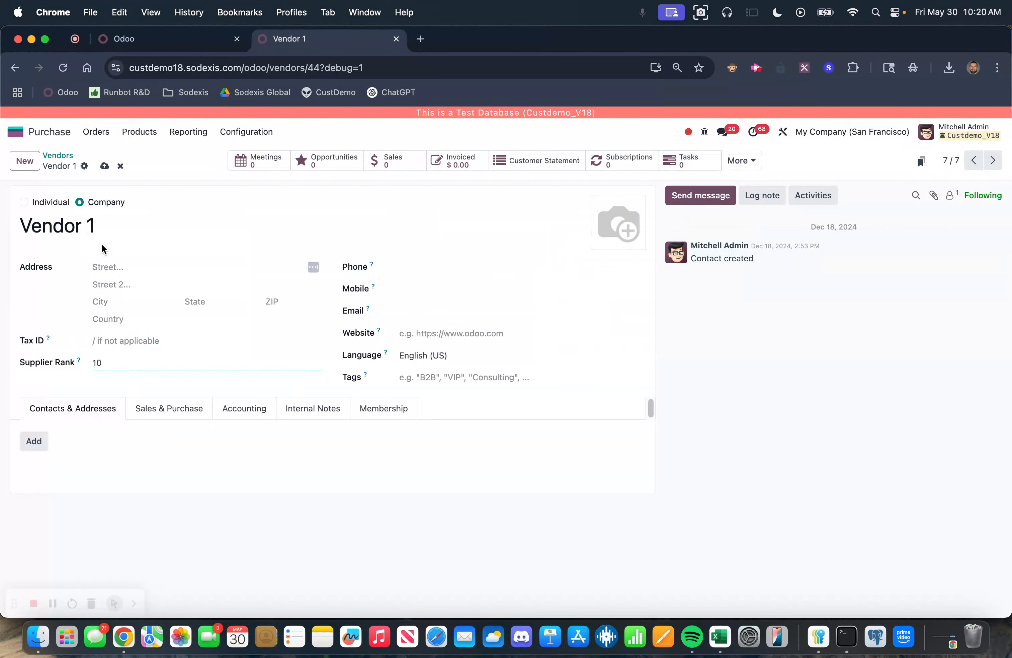
pyautogui.click(105, 169)
# Step: Open a new request for quotation to review the vendor choices, then discard it
pyautogui.click(96, 132)
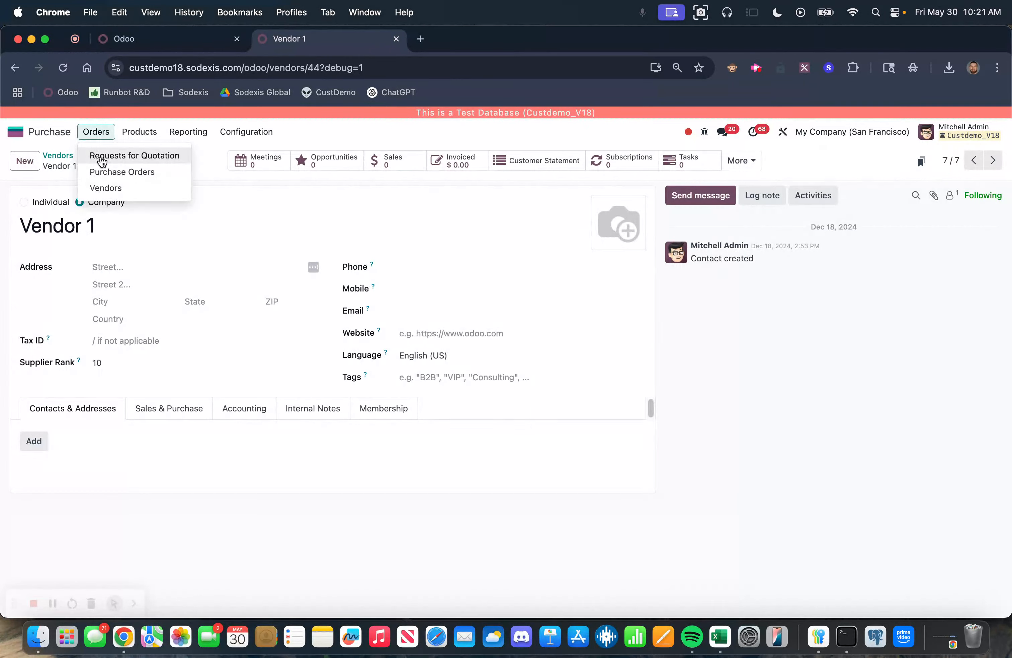
pyautogui.click(100, 156)
pyautogui.click(23, 161)
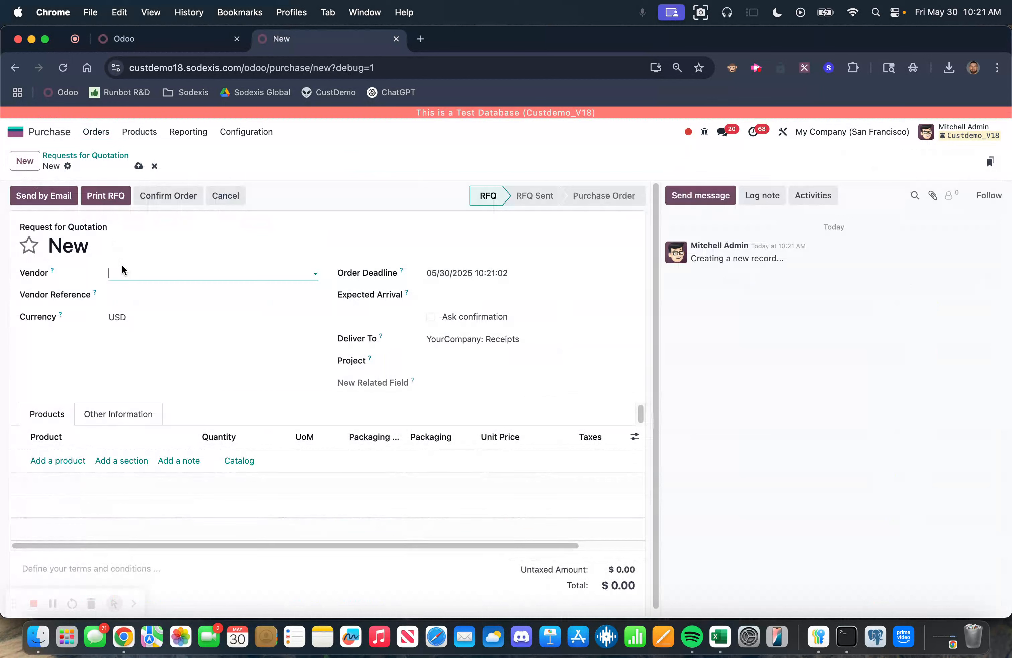
pyautogui.click(126, 270)
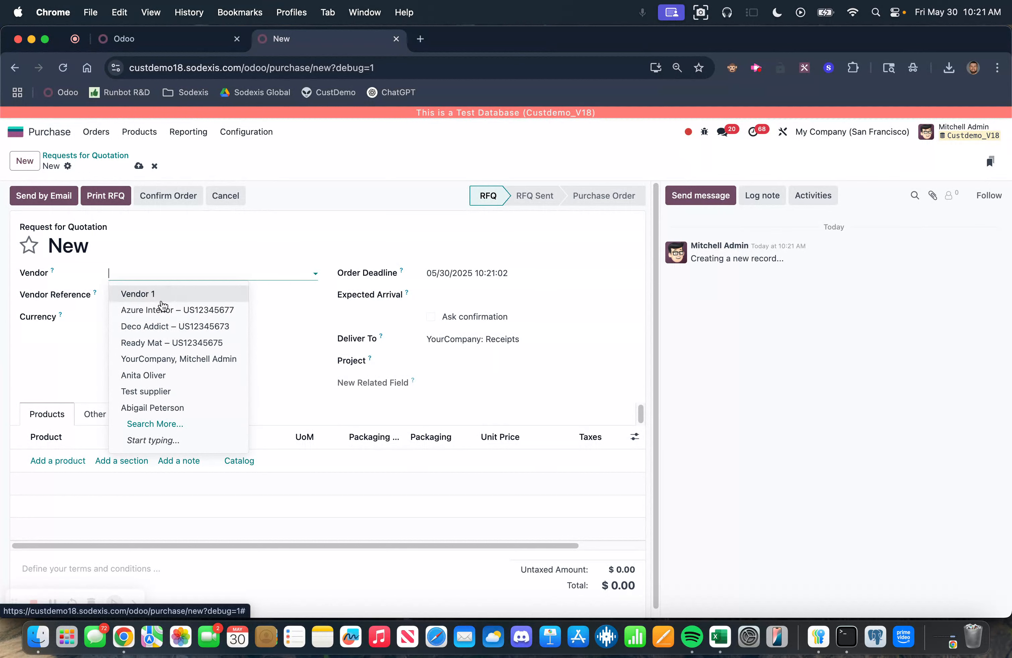
pyautogui.click(309, 183)
pyautogui.click(155, 165)
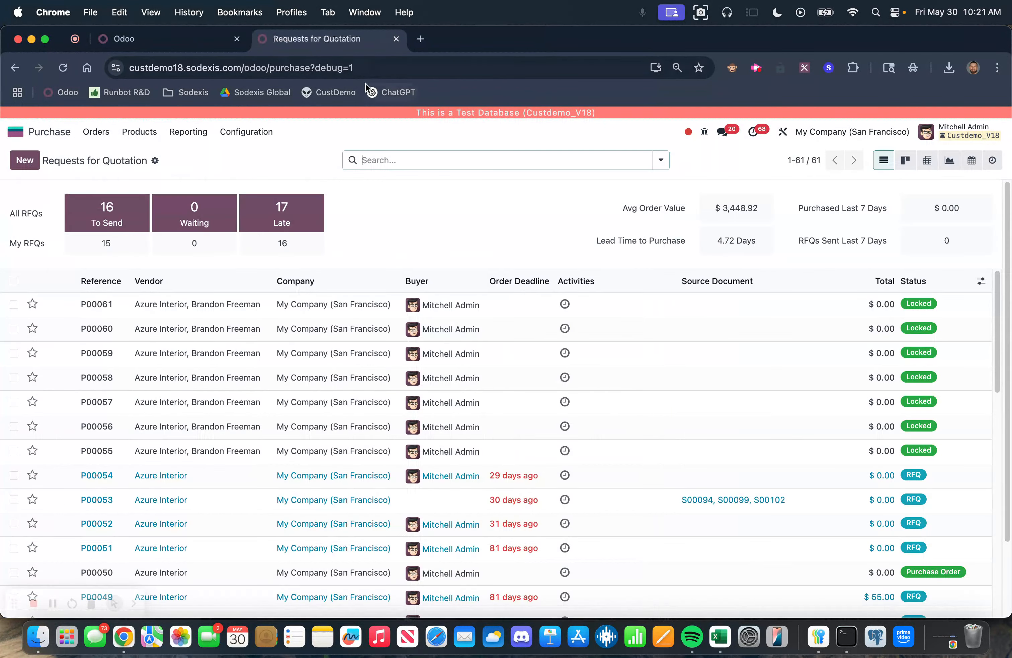